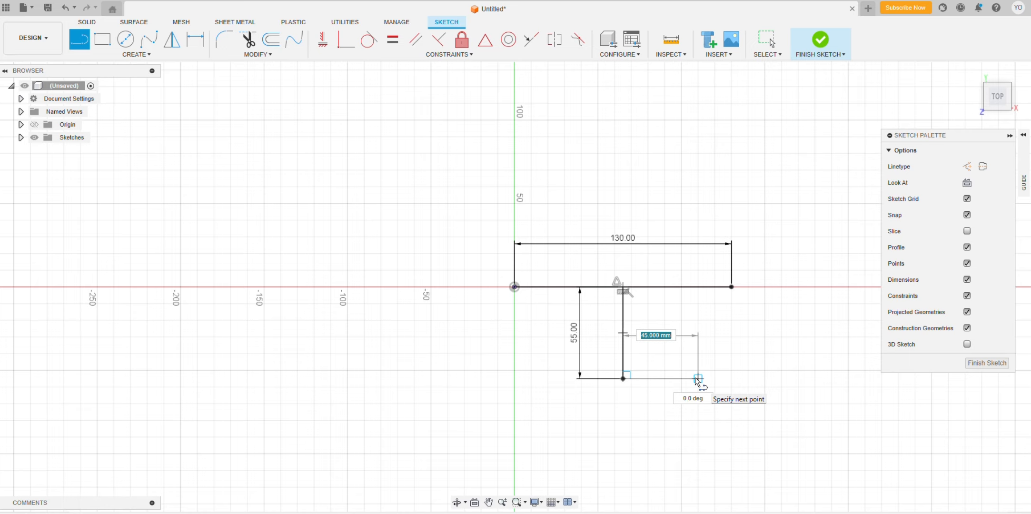
Draw a 55 mm horizontal line to the right from the lower end of the vertical line.
{"action": "key", "text": "Return"}
{"action": "key", "text": "Escape"}
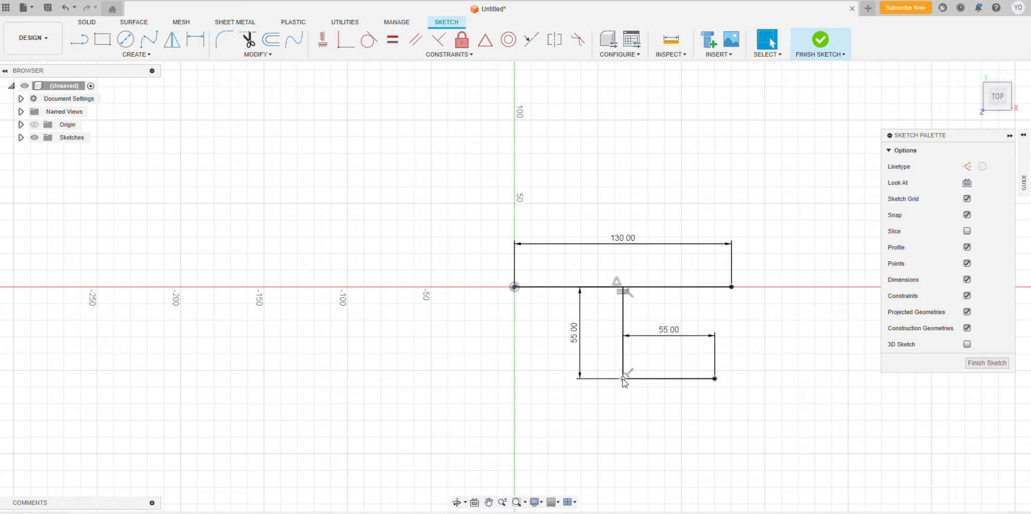
{"action": "key", "text": "l"}
{"action": "left_click", "coordinate": [622, 379]}
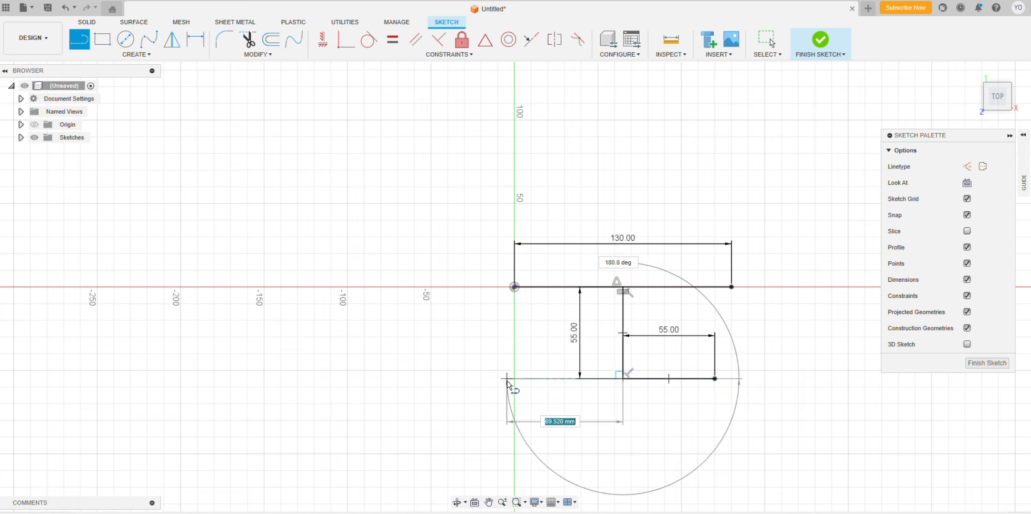
{"action": "key", "text": "Tab"}
{"action": "type", "text": "55"}
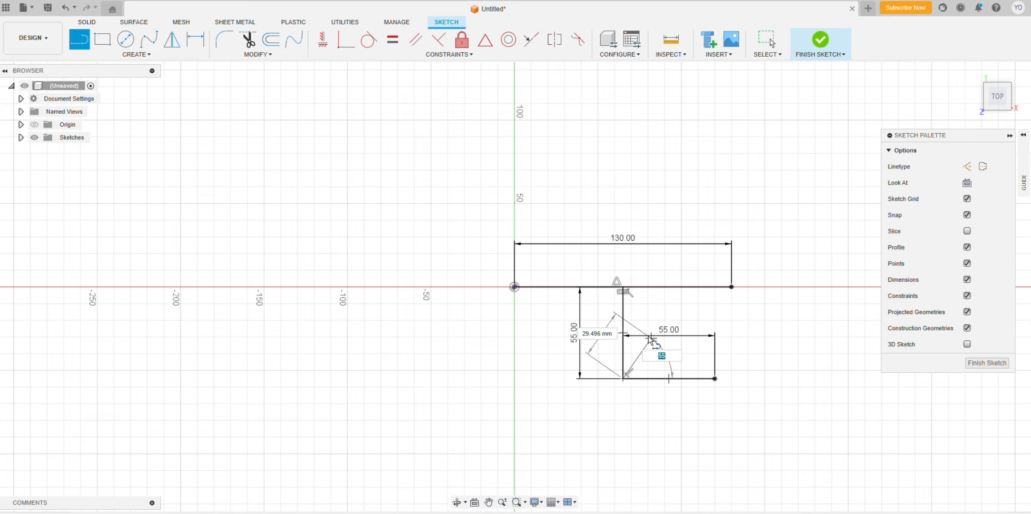
{"action": "key", "text": "Escape"}
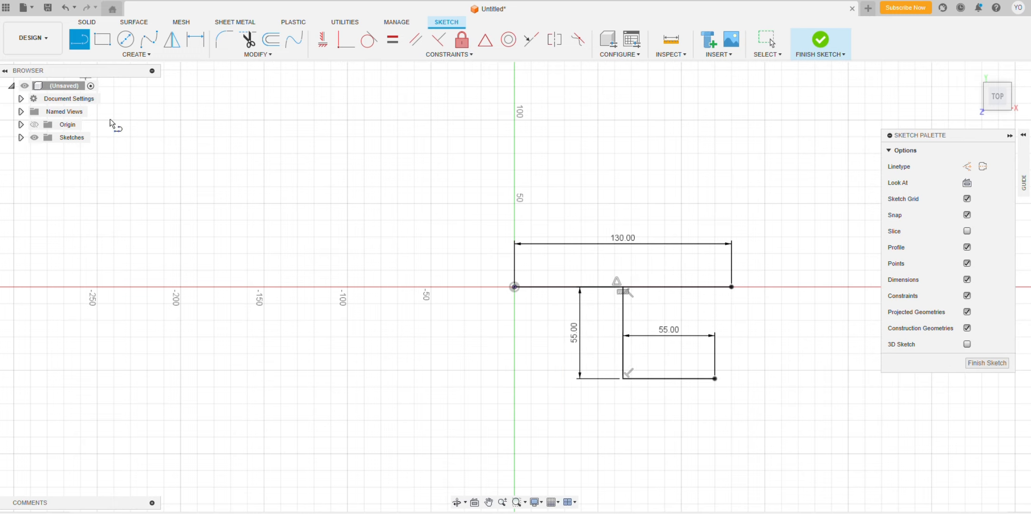
Draw a 55 mm horizontal line to the left from the lower end of the vertical line.
{"action": "left_click", "coordinate": [623, 378]}
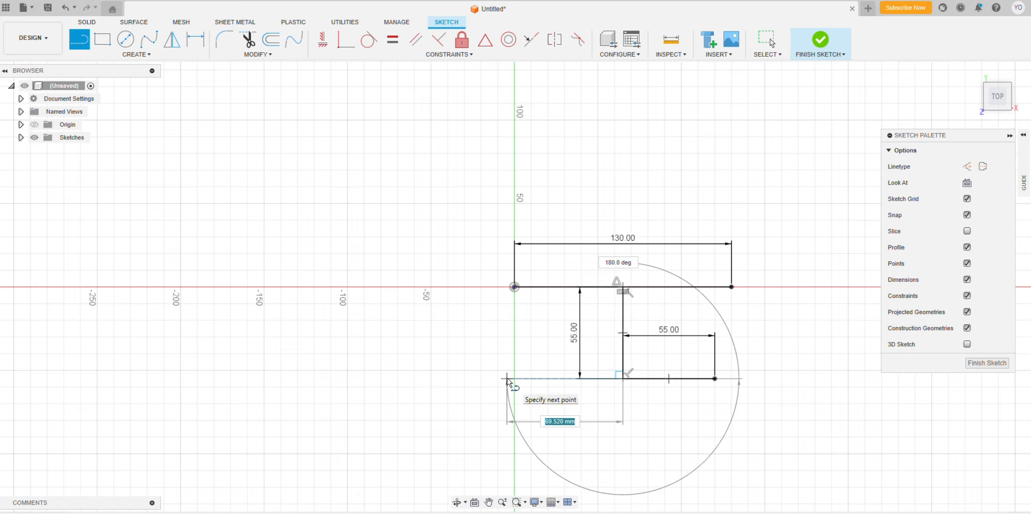
{"action": "key", "text": "Tab"}
{"action": "key", "text": "Tab"}
{"action": "type", "text": "55"}
{"action": "key", "text": "Return"}
{"action": "key", "text": "Escape"}
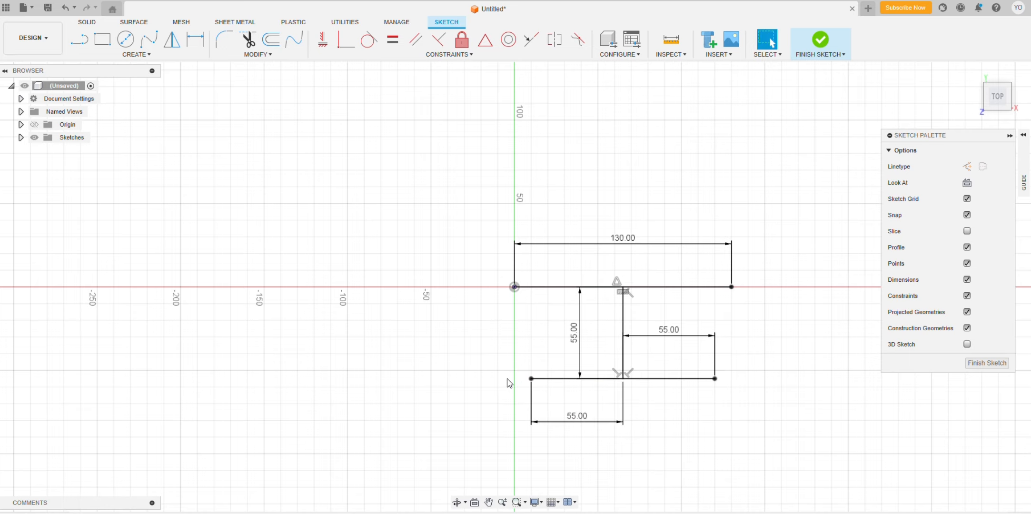
{"action": "key", "text": "l"}
{"action": "left_click", "coordinate": [532, 378]}
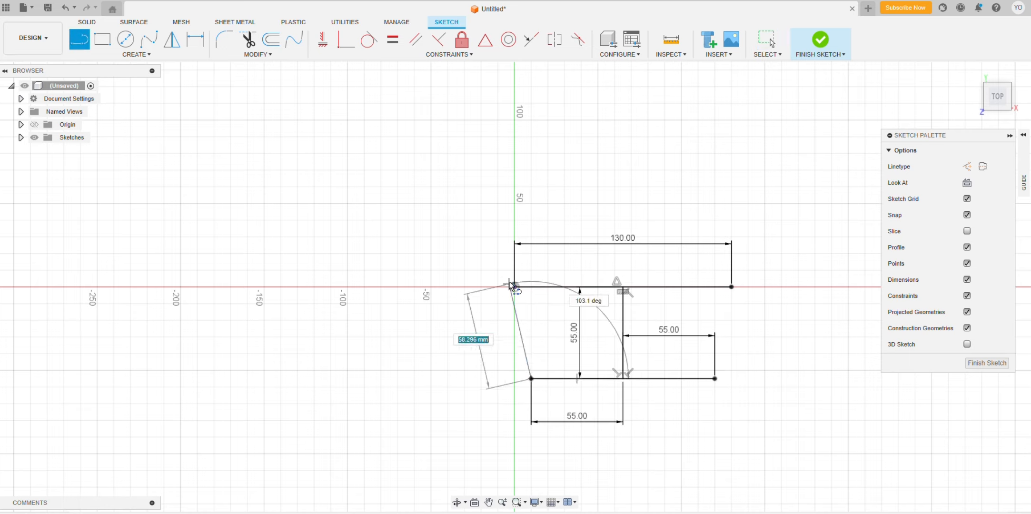
{"action": "key", "text": "Escape"}
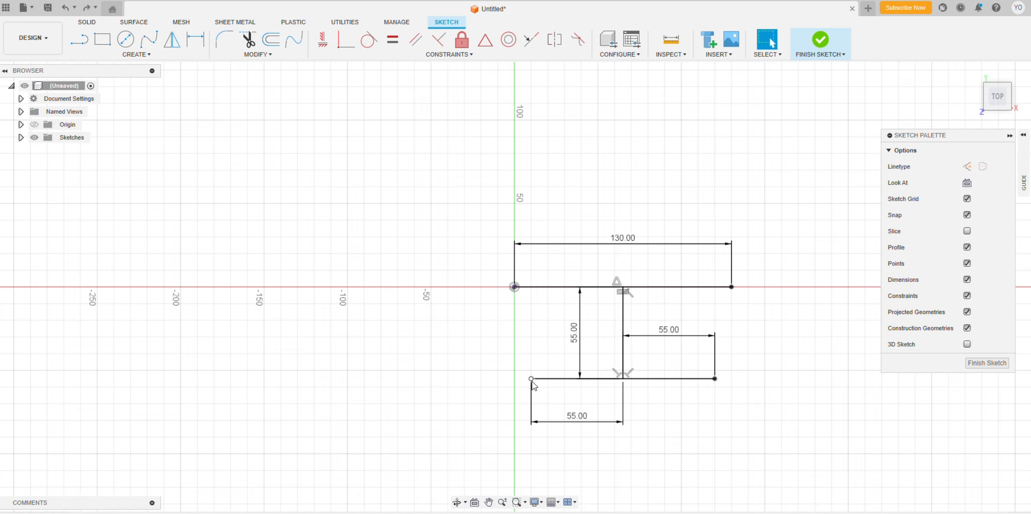
Close the trapezoid with slanted lines joining both lower endpoints to the ends of the 130 mm line, and finish the sketch.
{"action": "key", "text": "l"}
{"action": "left_click", "coordinate": [531, 379]}
{"action": "left_click", "coordinate": [514, 287]}
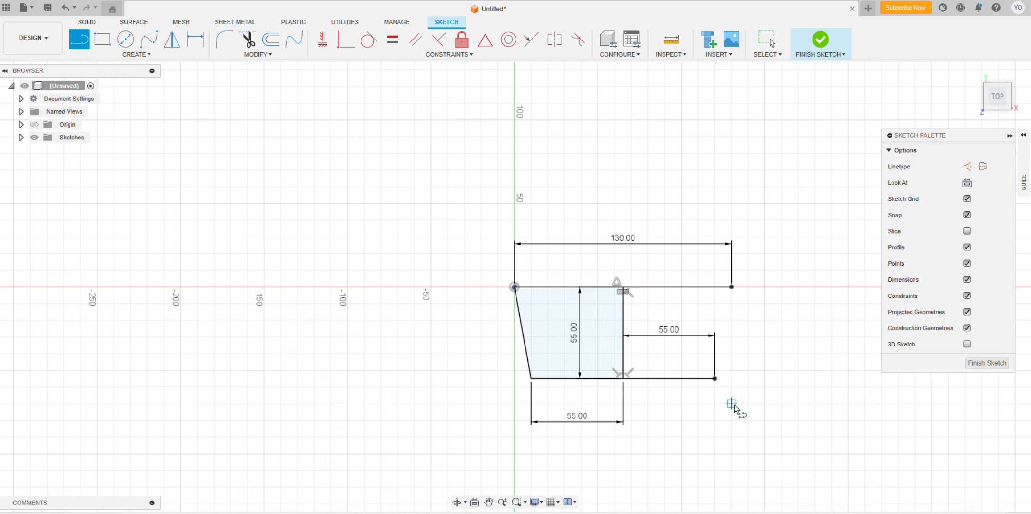
{"action": "left_click", "coordinate": [714, 378]}
{"action": "left_click", "coordinate": [732, 286]}
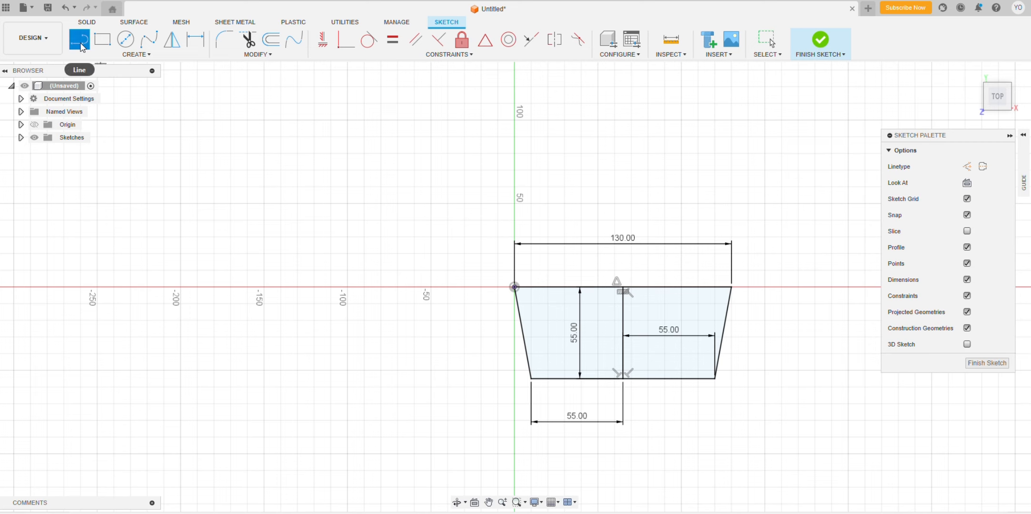
{"action": "left_click", "coordinate": [987, 362]}
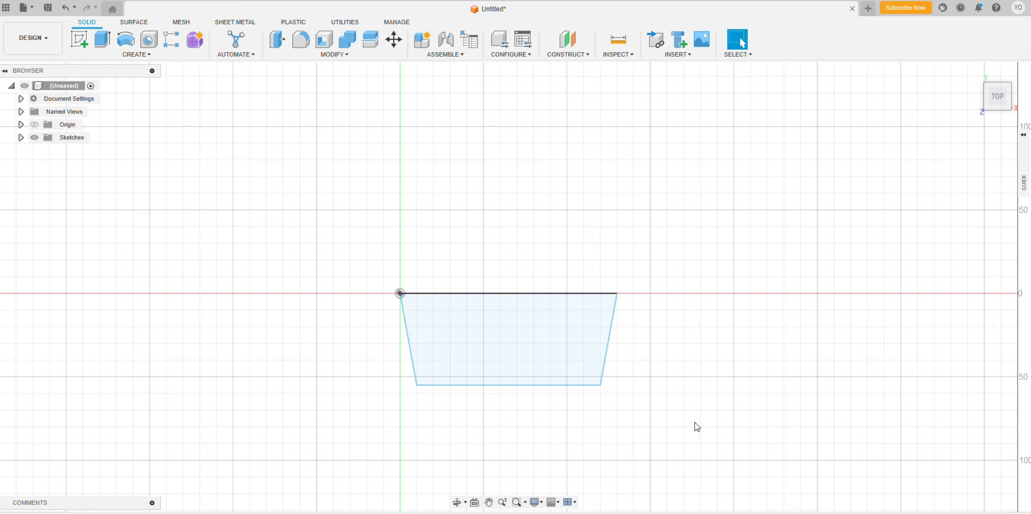
{"action": "middle_click_drag", "start_coordinate": [639, 359], "coordinate": [706, 359]}
{"action": "scroll", "coordinate": [632, 359], "scroll_direction": "down", "scroll_amount": 1}
{"action": "scroll", "coordinate": [632, 358], "scroll_direction": "up", "scroll_amount": 3}
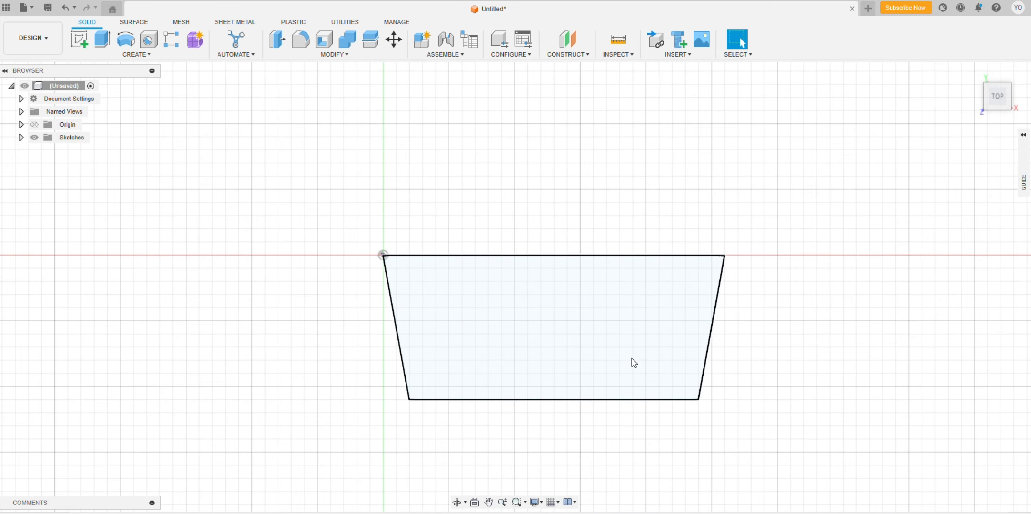
{"action": "key", "text": "f"}
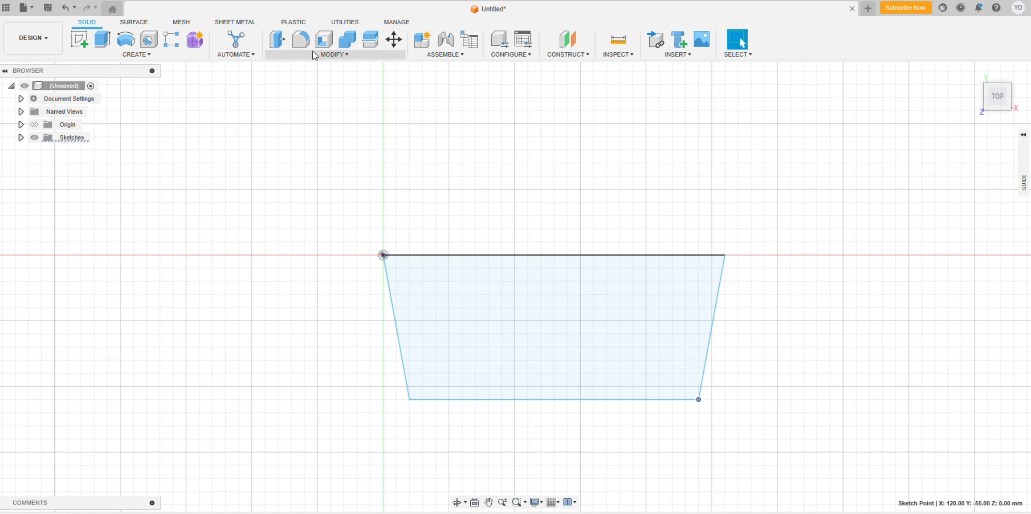
{"action": "key", "text": "Escape"}
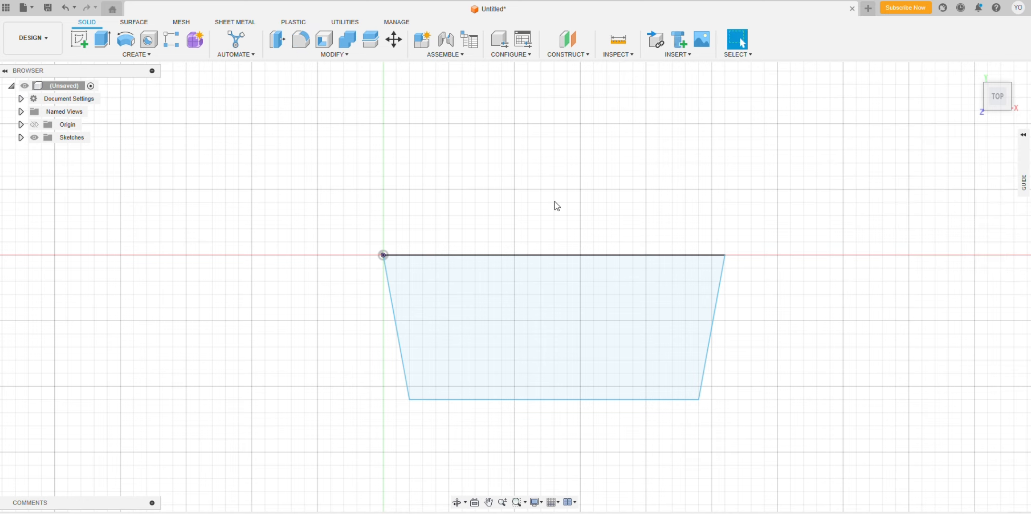
{"action": "left_click", "coordinate": [400, 348]}
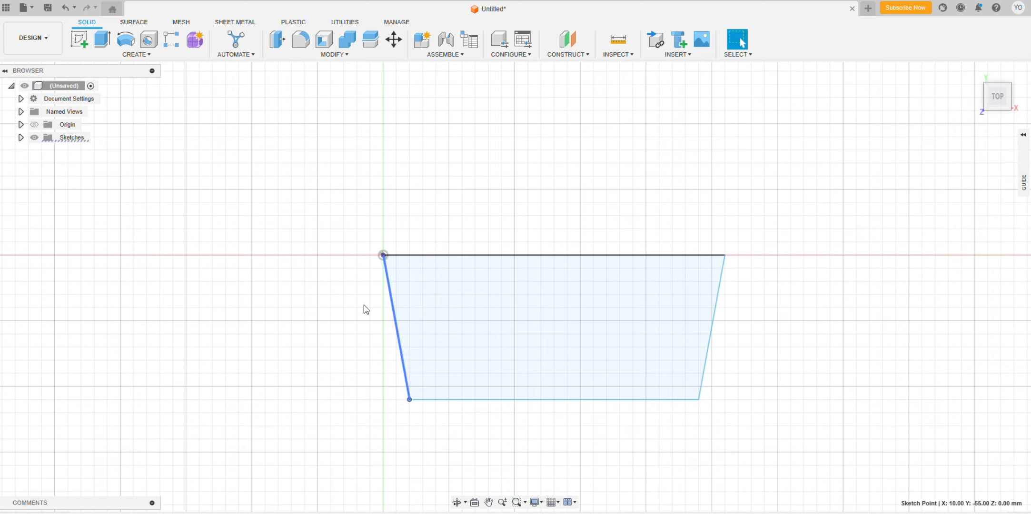
{"action": "left_click", "coordinate": [301, 39]}
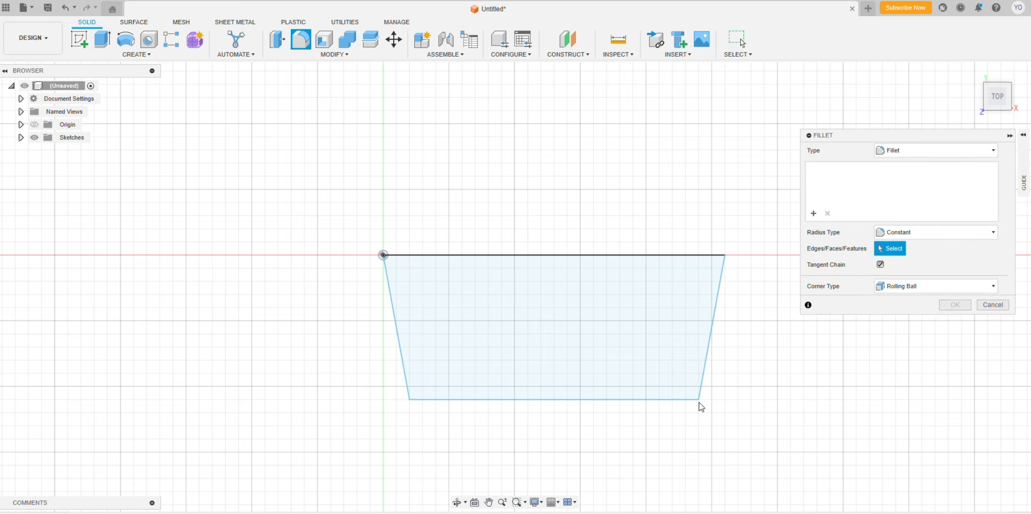
{"action": "left_click", "coordinate": [994, 305]}
Extrude the trapezoid profile 20 mm as a new body.
{"action": "left_click", "coordinate": [546, 325]}
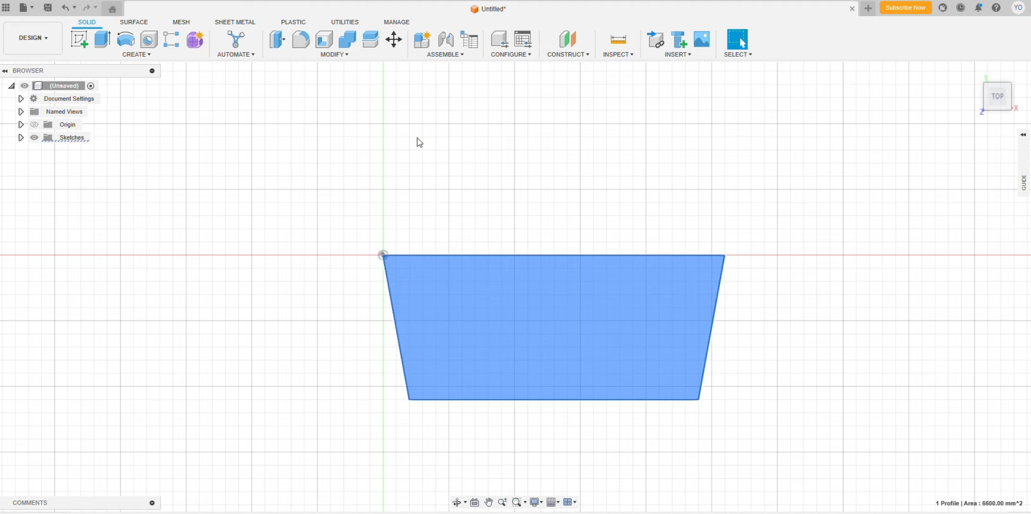
{"action": "left_click", "coordinate": [102, 39]}
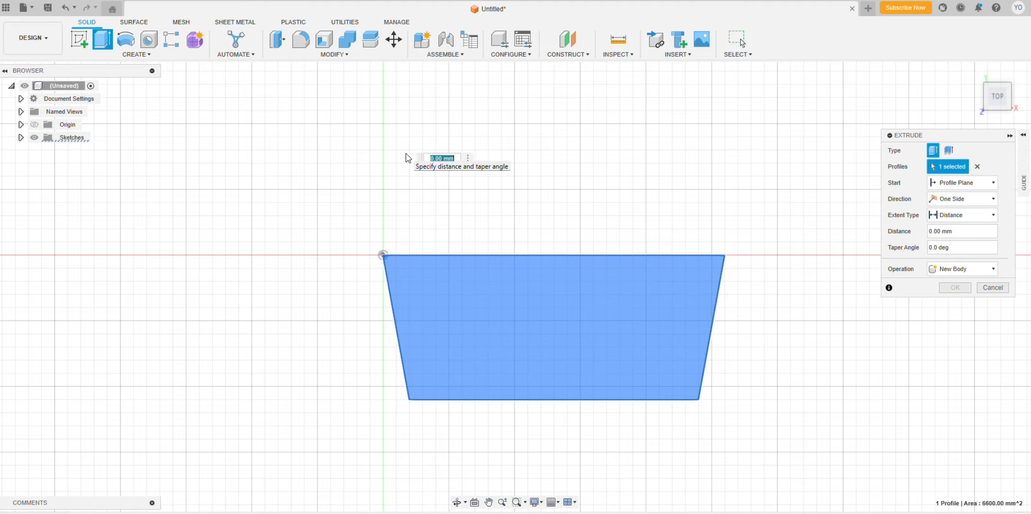
{"action": "type", "text": "20"}
{"action": "key", "text": "Return"}
Start a new sketch on the bottom trapezoidal face of the extruded body.
{"action": "left_click_drag", "start_coordinate": [997, 102], "coordinate": [633, 321]}
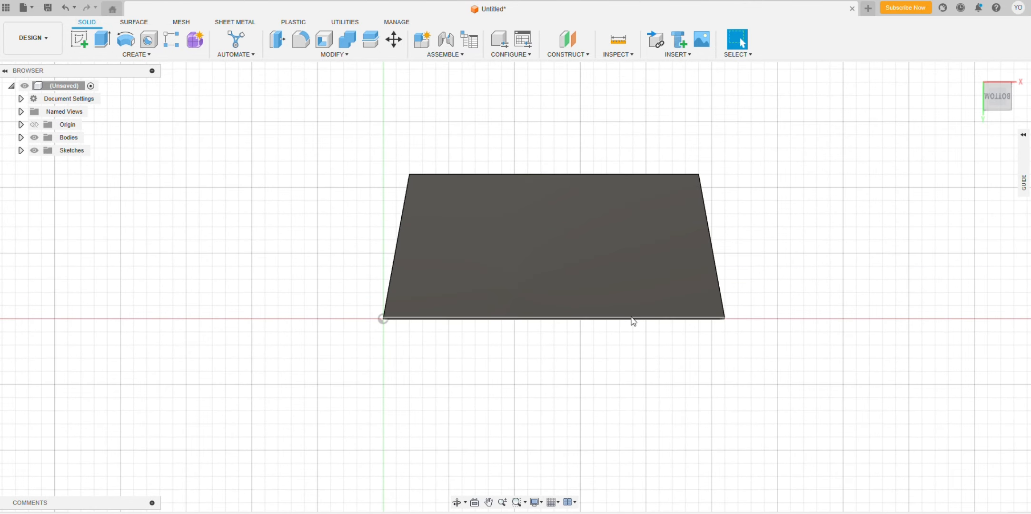
{"action": "left_click", "coordinate": [632, 316]}
{"action": "left_click", "coordinate": [79, 39]}
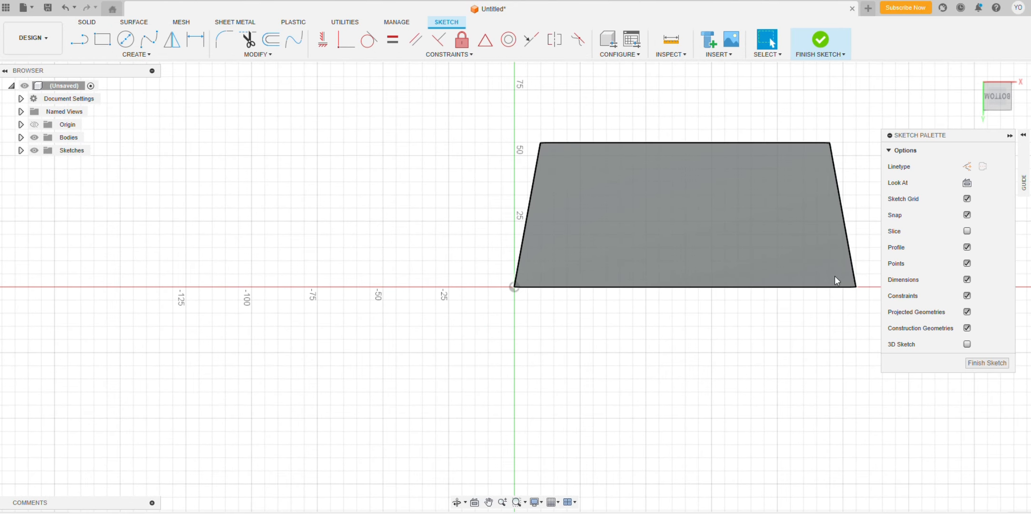
{"action": "key", "text": "l"}
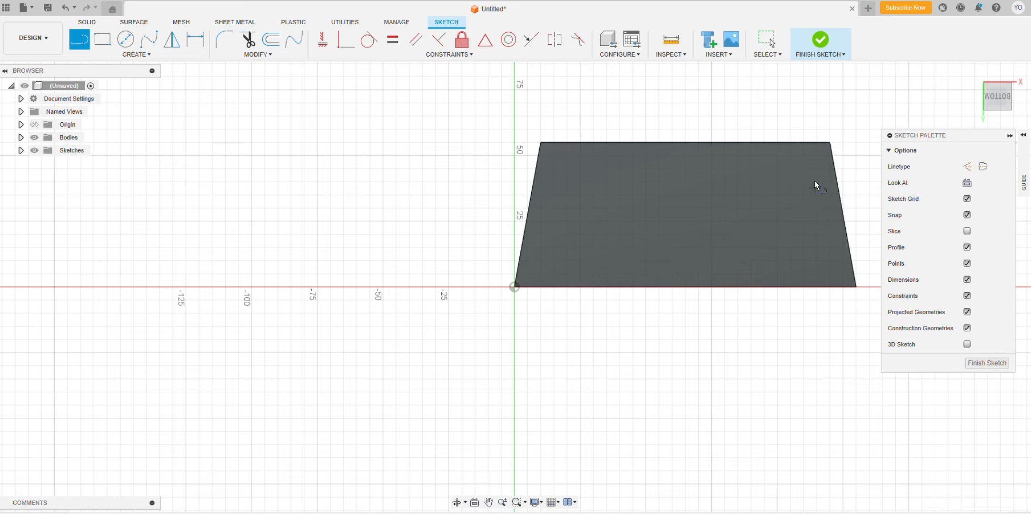
{"action": "left_click", "coordinate": [830, 142]}
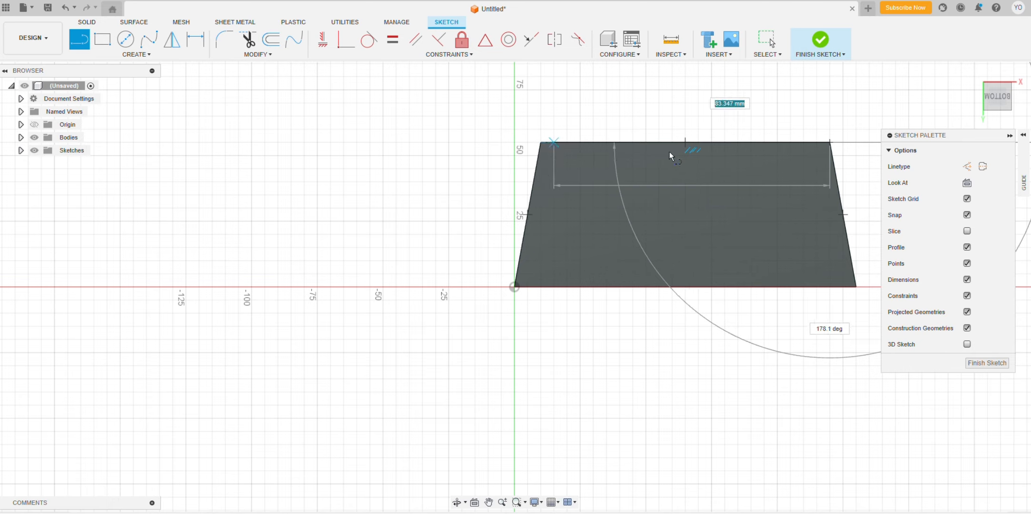
{"action": "key", "text": "Escape"}
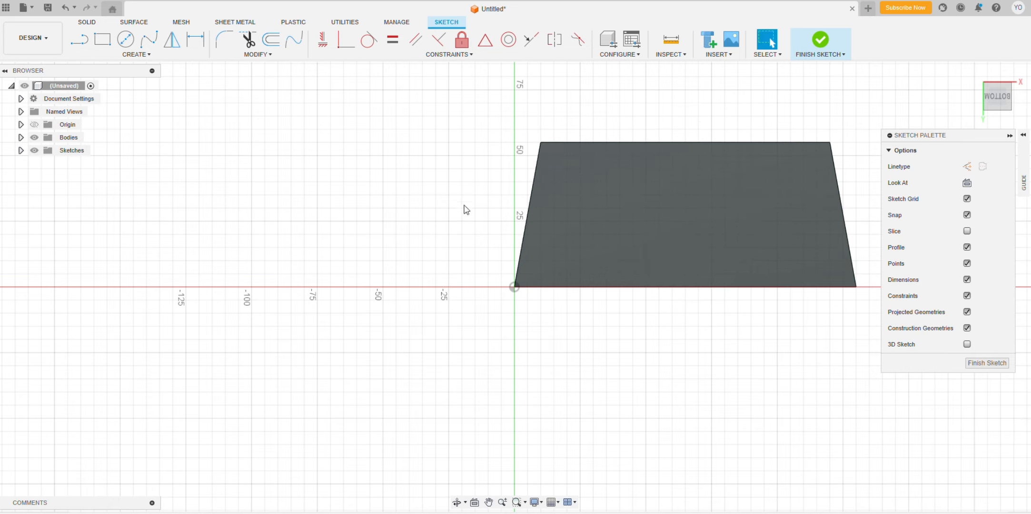
Draw a line along the face's short upper edge between its midpoint and right corner.
{"action": "left_click", "coordinate": [79, 40]}
{"action": "left_click", "coordinate": [685, 142]}
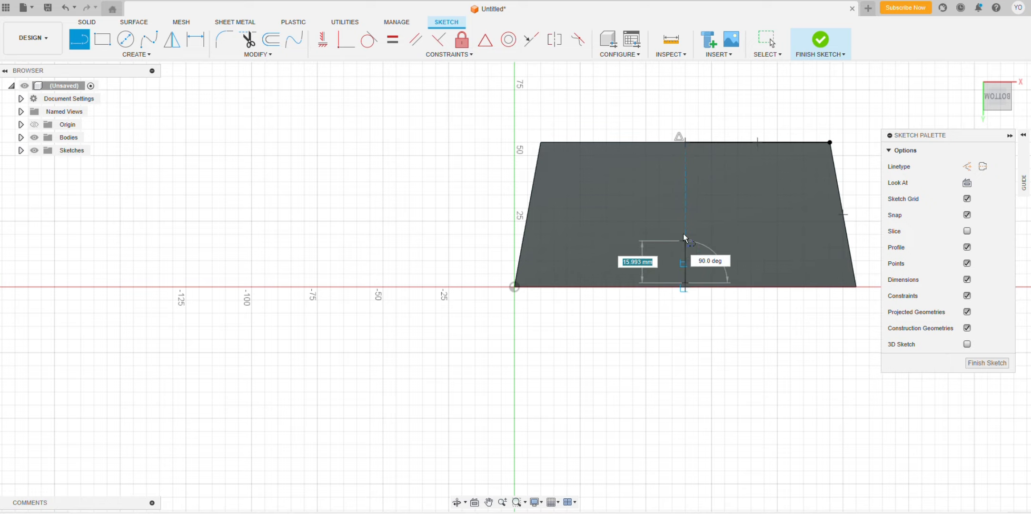
Draw a 45 mm line to the left along the face's long lower edge, starting at the edge's midpoint.
{"action": "scroll", "coordinate": [683, 238], "scroll_direction": "down", "scroll_amount": 2}
{"action": "scroll", "coordinate": [686, 260], "scroll_direction": "up", "scroll_amount": 7}
{"action": "scroll", "coordinate": [682, 263], "scroll_direction": "up", "scroll_amount": 3}
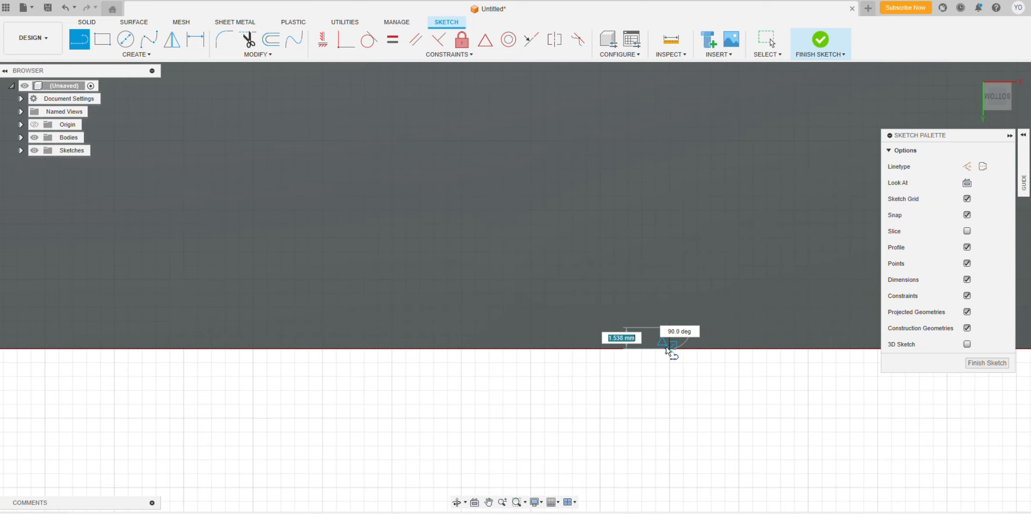
{"action": "scroll", "coordinate": [671, 347], "scroll_direction": "up", "scroll_amount": 2}
{"action": "scroll", "coordinate": [672, 356], "scroll_direction": "down", "scroll_amount": 9}
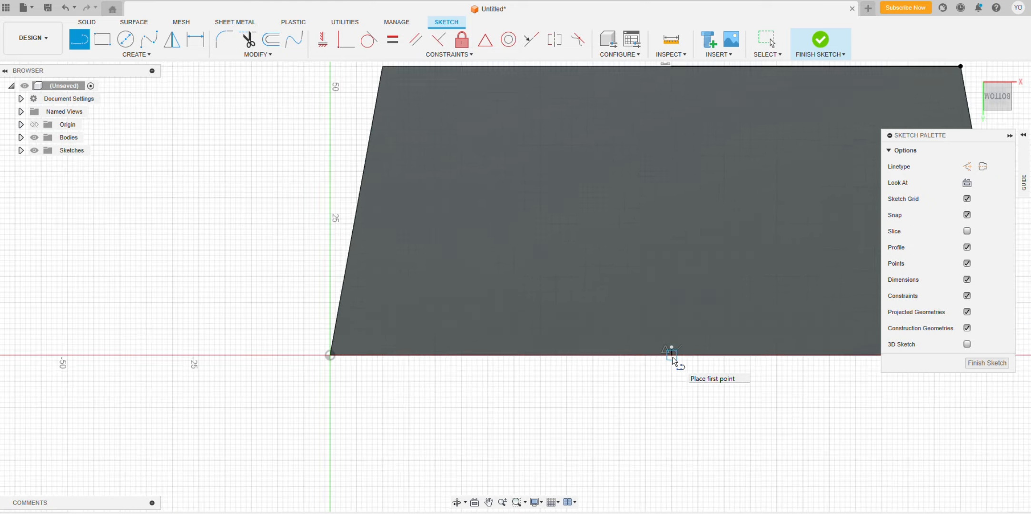
{"action": "scroll", "coordinate": [670, 358], "scroll_direction": "up", "scroll_amount": 3}
{"action": "left_click_drag", "start_coordinate": [672, 356], "coordinate": [485, 356]}
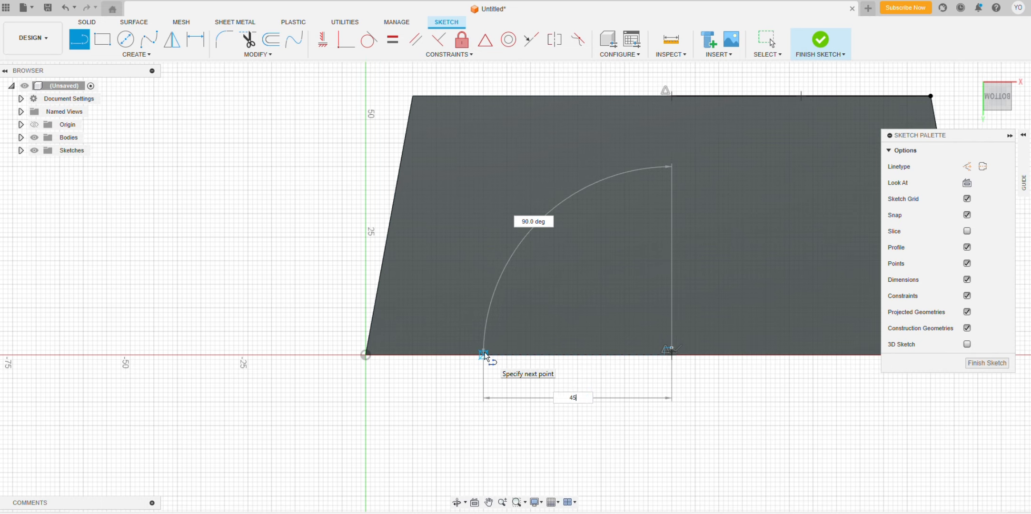
{"action": "key", "text": "Return"}
{"action": "key", "text": "Escape"}
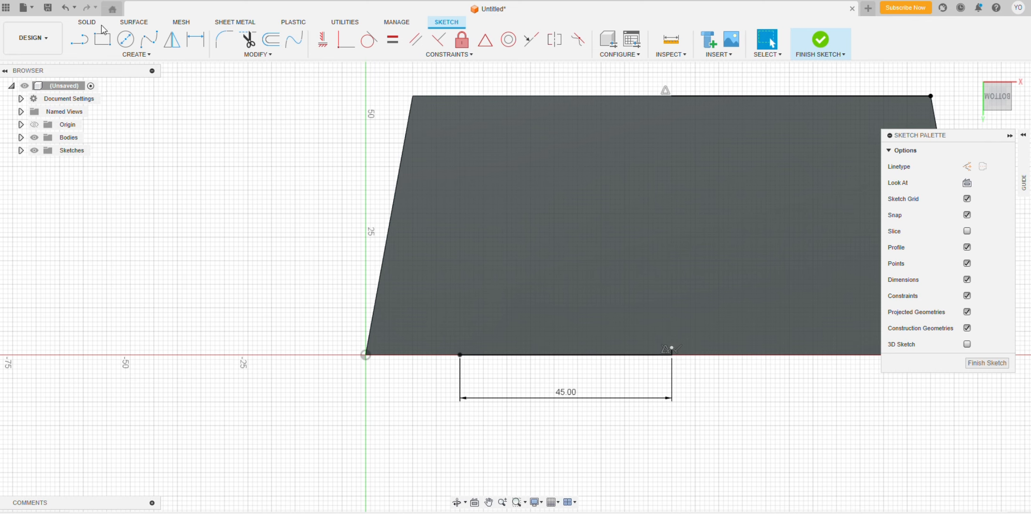
Draw a 45 mm line to the right along the long lower edge, starting at the edge's midpoint.
{"action": "key", "text": "l"}
{"action": "left_click", "coordinate": [671, 354]}
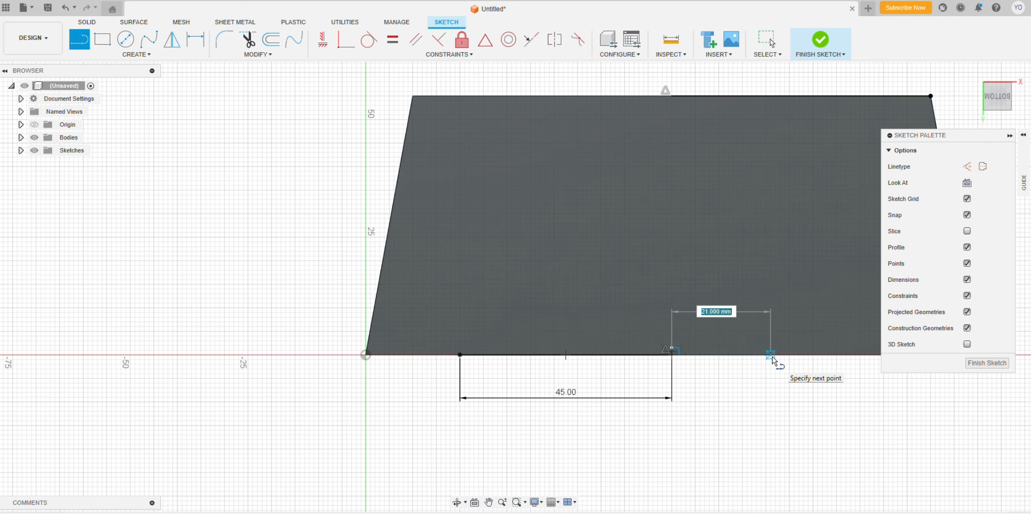
{"action": "type", "text": "45"}
{"action": "key", "text": "Return"}
{"action": "key", "text": "Escape"}
Draw a 20 mm vertical line upward from the midpoint of the long lower edge.
{"action": "scroll", "coordinate": [772, 362], "scroll_direction": "down", "scroll_amount": 3}
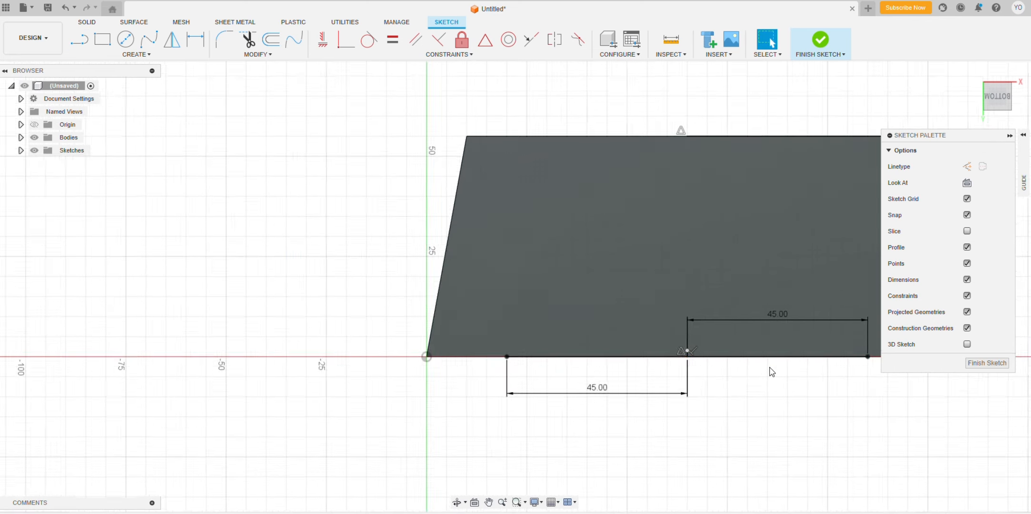
{"action": "key", "text": "l"}
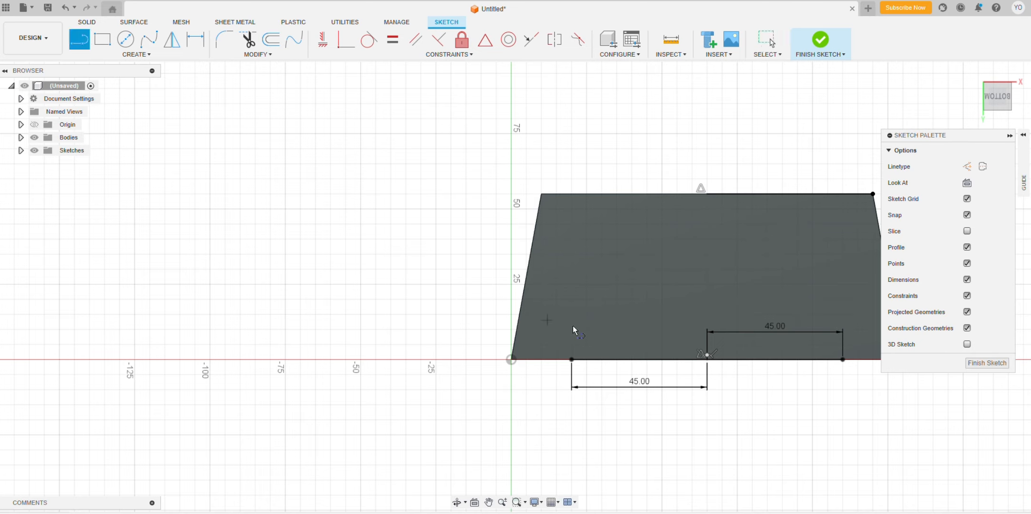
{"action": "left_click", "coordinate": [708, 357]}
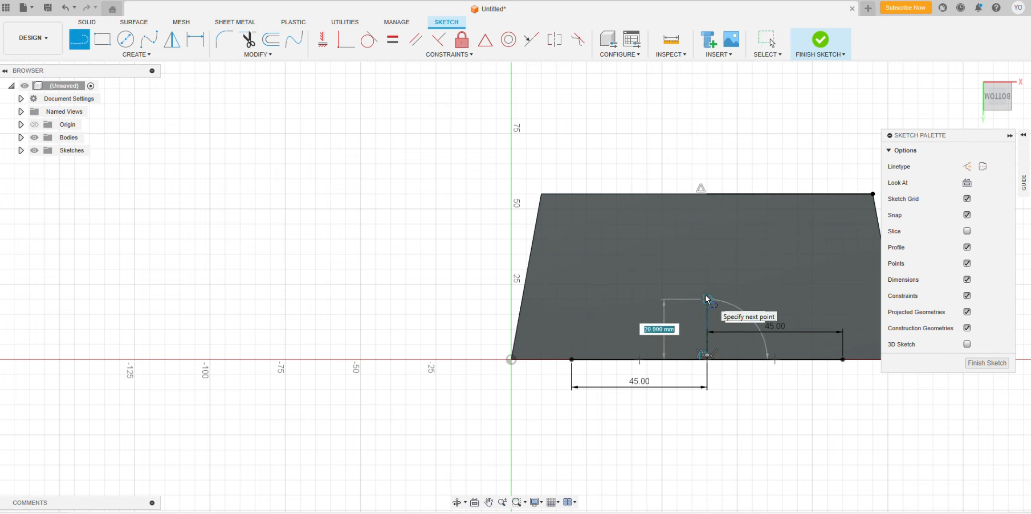
{"action": "type", "text": "20"}
{"action": "key", "text": "Return"}
{"action": "key", "text": "Escape"}
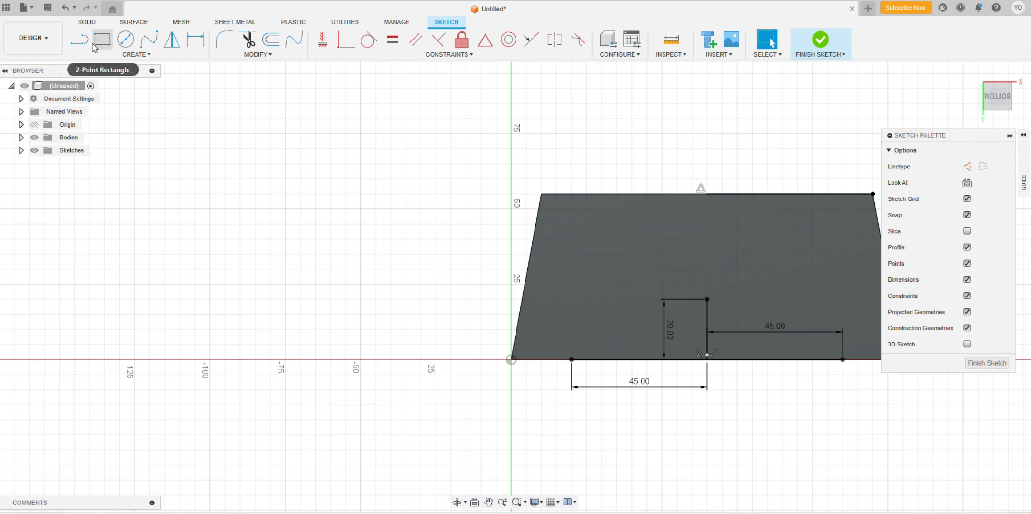
Draw a 35 mm horizontal line to the right from the upper end of the 20 mm vertical line.
{"action": "left_click", "coordinate": [79, 39]}
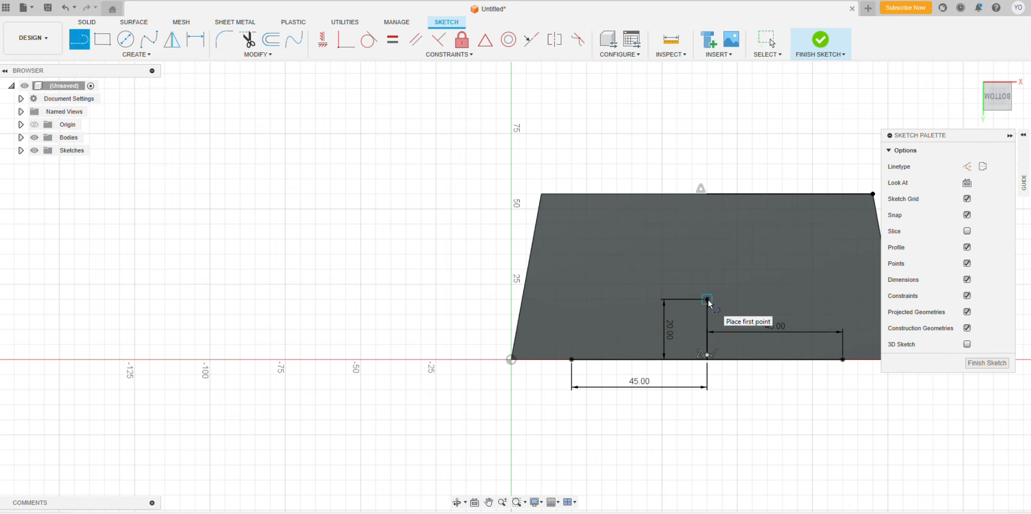
{"action": "left_click", "coordinate": [708, 299]}
{"action": "type", "text": "35"}
{"action": "key", "text": "Return"}
{"action": "key", "text": "Escape"}
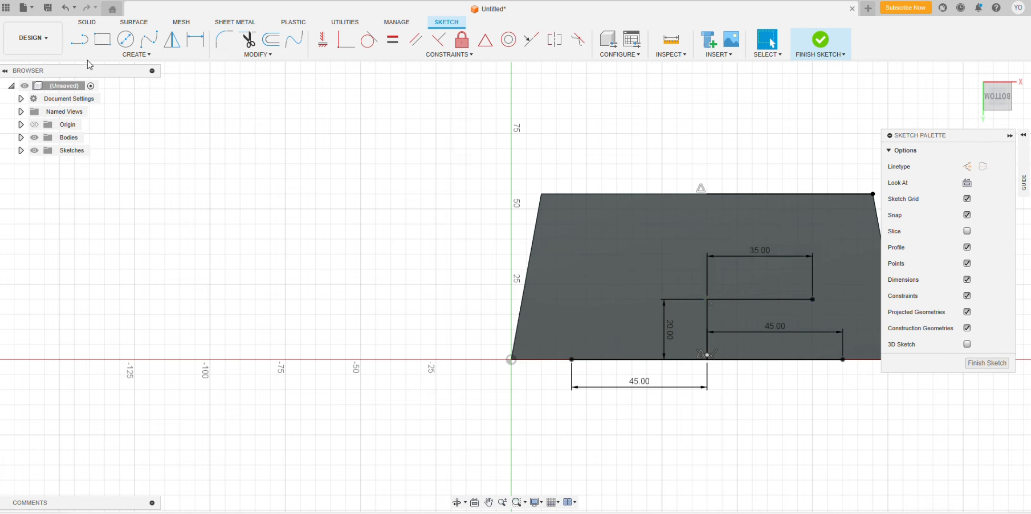
Draw a 35 mm horizontal line to the left from the upper end of the 20 mm vertical line.
{"action": "key", "text": "l"}
{"action": "left_click", "coordinate": [708, 300]}
{"action": "type", "text": "35"}
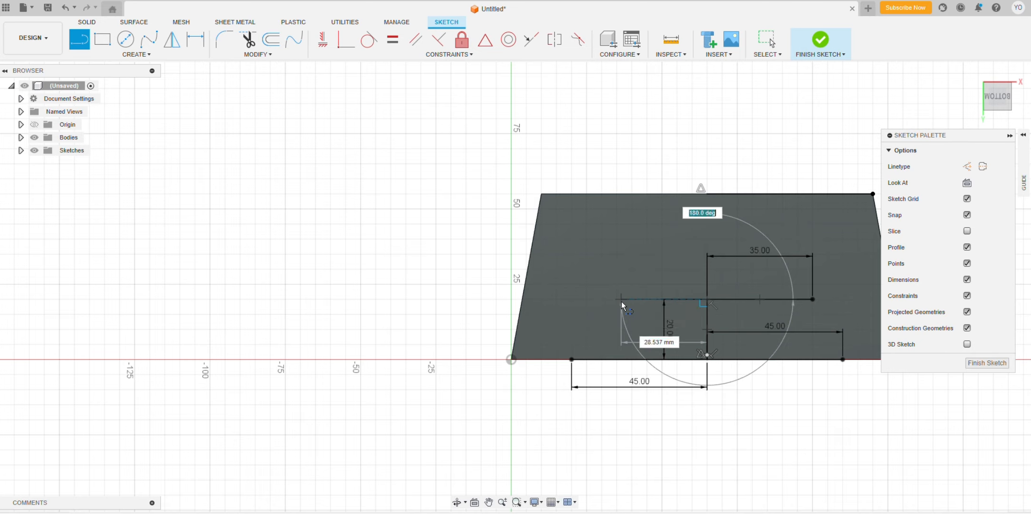
{"action": "key", "text": "Return"}
{"action": "key", "text": "Escape"}
Close the small trapezoid with slanted lines joining its lower and upper corners on both sides.
{"action": "key", "text": "l"}
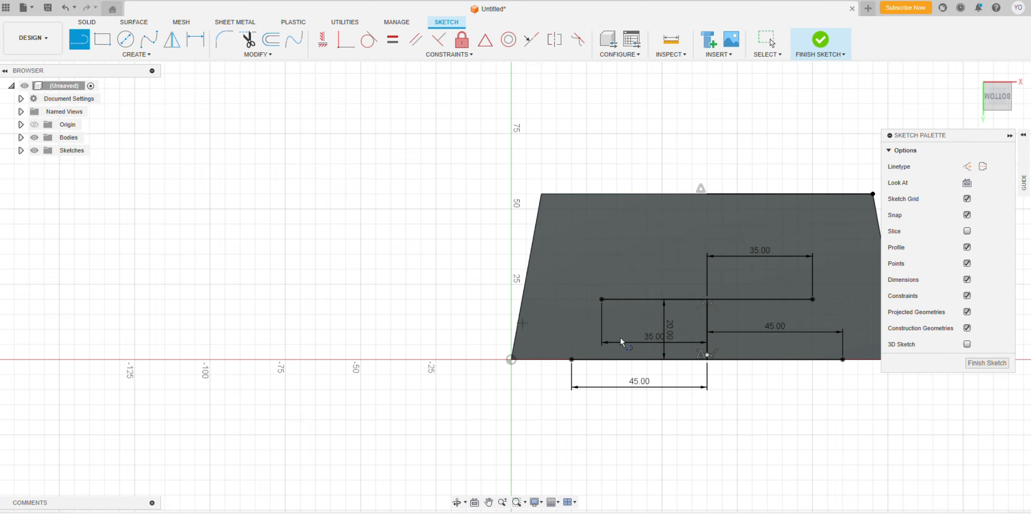
{"action": "left_click", "coordinate": [571, 360]}
{"action": "left_click", "coordinate": [812, 300]}
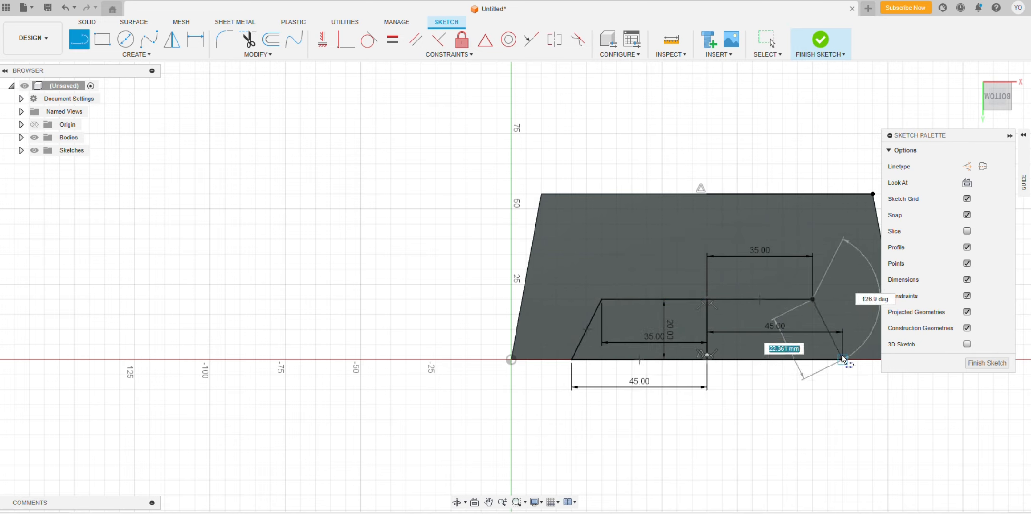
{"action": "left_click", "coordinate": [843, 359]}
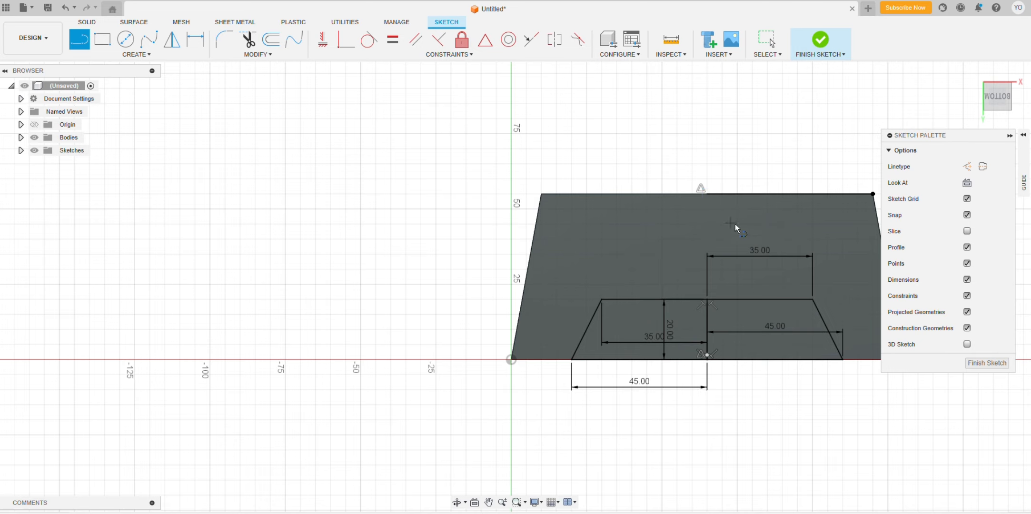
{"action": "key", "text": "Escape"}
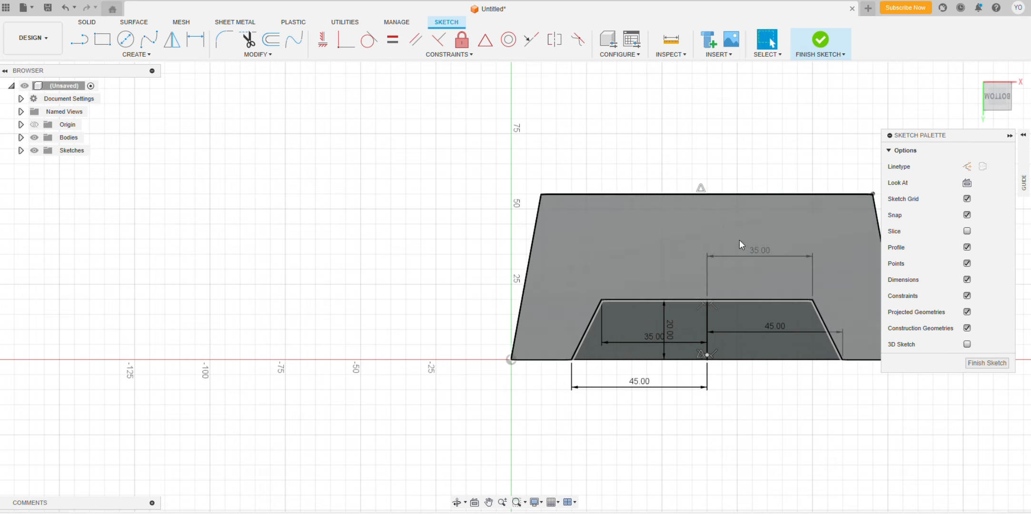
Delete the leftover line along the face's short upper edge and the vertical centre line, and finish the sketch.
{"action": "left_click", "coordinate": [776, 194]}
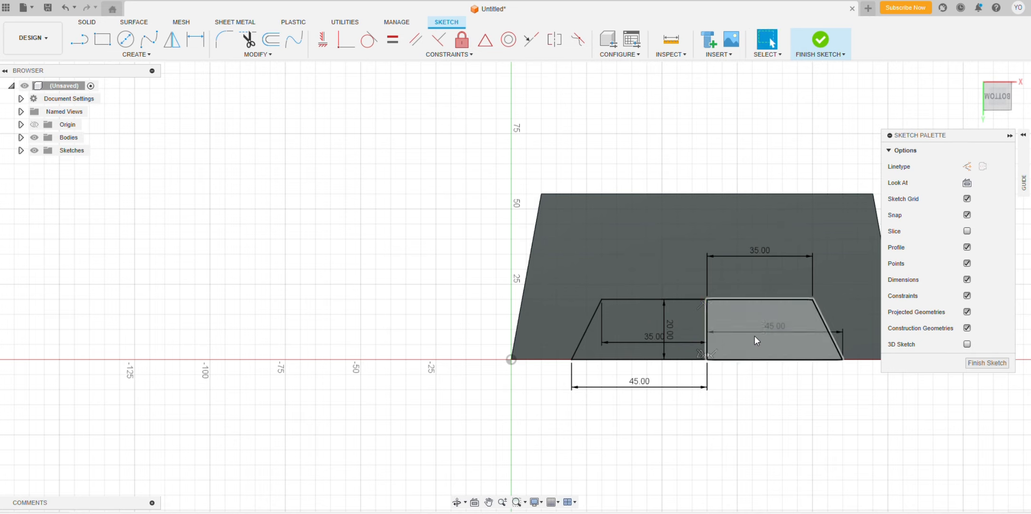
{"action": "left_click", "coordinate": [706, 326]}
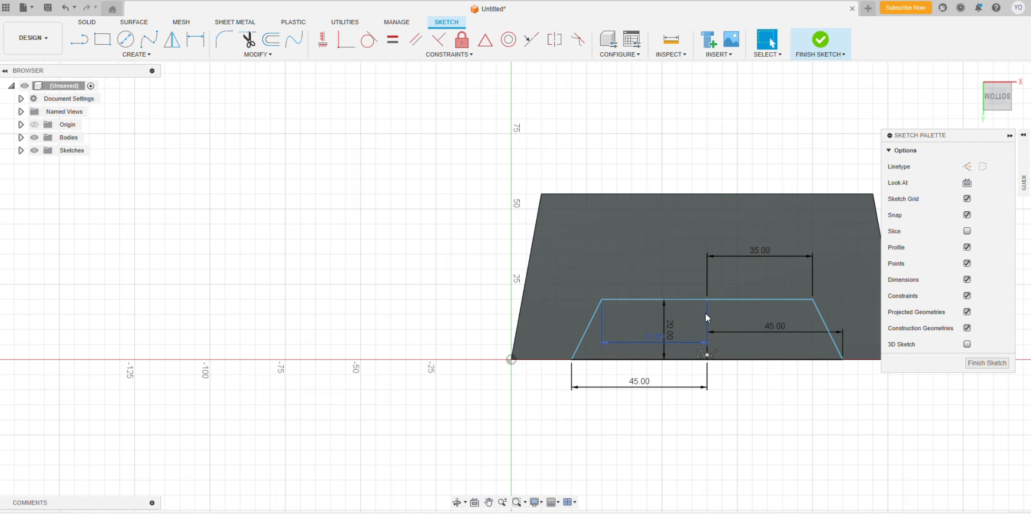
{"action": "key", "text": "Delete"}
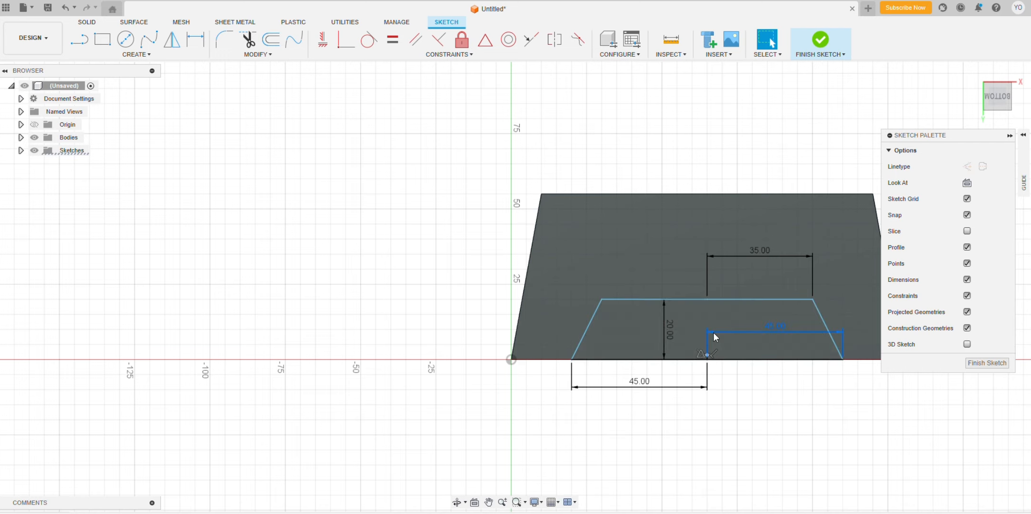
{"action": "left_click", "coordinate": [987, 362]}
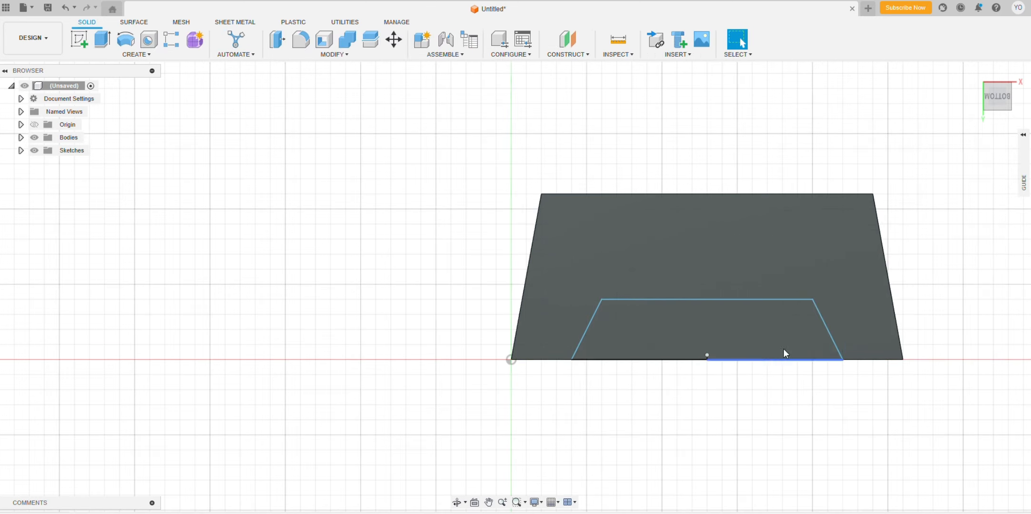
Extrude the small trapezoid profile 65 mm outward from the block's face.
{"action": "middle_click_drag", "start_coordinate": [914, 284], "coordinate": [796, 275]}
{"action": "mouse_move", "coordinate": [996, 99]}
{"action": "left_mouse_down"}
{"action": "mouse_move", "coordinate": [999, 119]}
{"action": "mouse_move", "coordinate": [996, 90]}
{"action": "left_mouse_up"}
{"action": "key", "text": "e"}
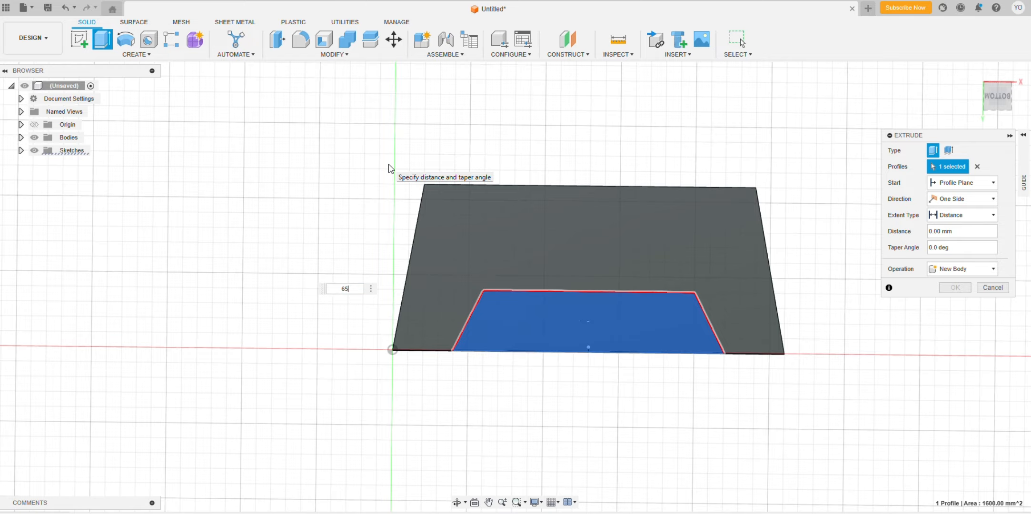
{"action": "key", "text": "Return"}
{"action": "middle_click_drag", "start_coordinate": [704, 188], "coordinate": [594, 192]}
{"action": "mouse_move", "coordinate": [996, 101]}
{"action": "left_mouse_down"}
{"action": "mouse_move", "coordinate": [997, 200]}
{"action": "mouse_move", "coordinate": [993, 74]}
{"action": "mouse_move", "coordinate": [1005, 50]}
{"action": "mouse_move", "coordinate": [1023, 151]}
{"action": "mouse_move", "coordinate": [961, 134]}
{"action": "mouse_move", "coordinate": [1003, 101]}
{"action": "left_mouse_up"}
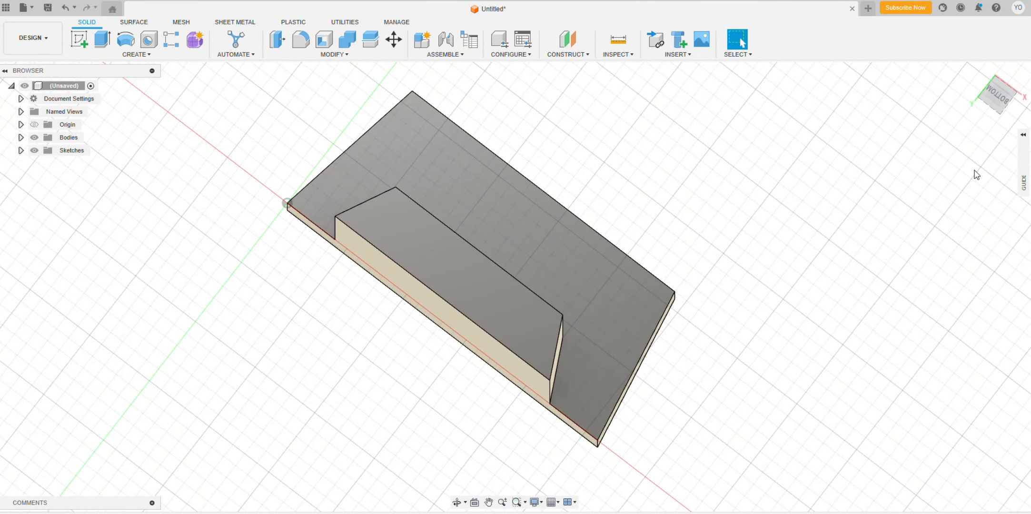
{"action": "left_click", "coordinate": [1003, 102]}
{"action": "left_click", "coordinate": [584, 298]}
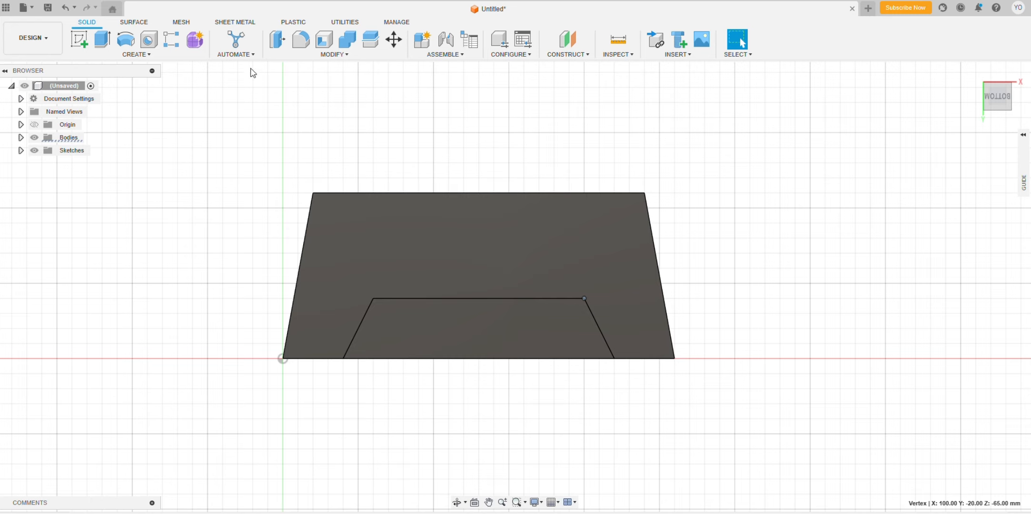
{"action": "left_click", "coordinate": [301, 39]}
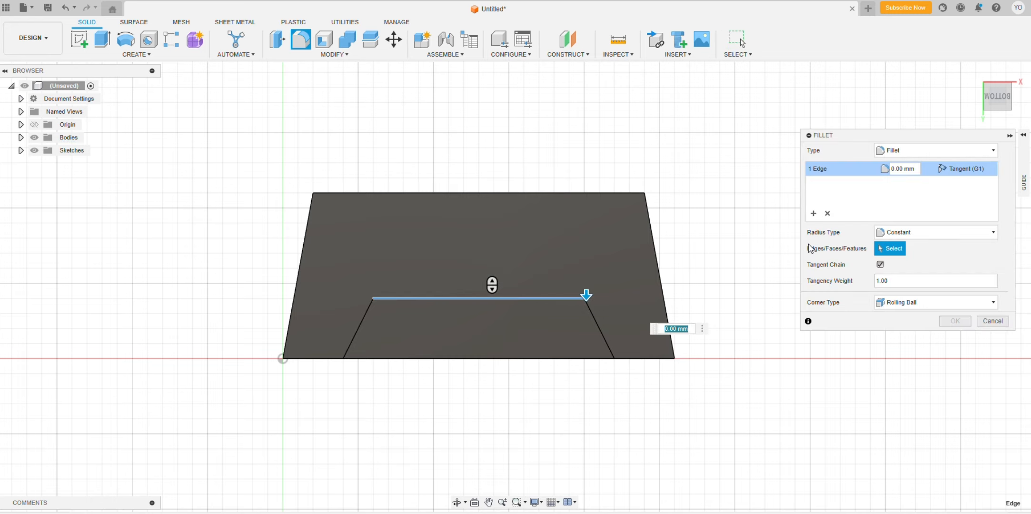
{"action": "type", "text": "1"}
{"action": "key", "text": "Return"}
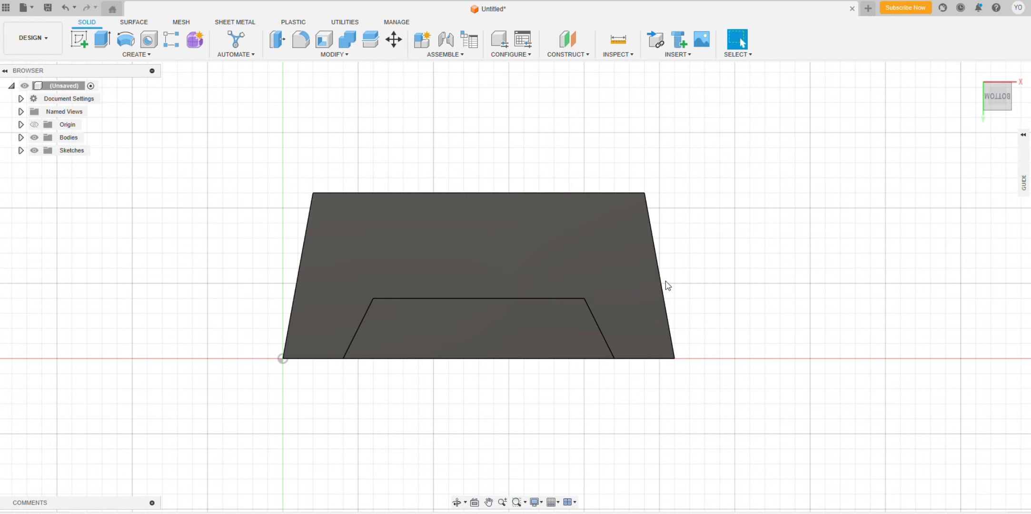
Fillet one 65 mm long edge beside the extruded trapezoid's narrow face with a 10 mm radius.
{"action": "mouse_move", "coordinate": [727, 258]}
{"action": "middle_mouse_down", "text": "shift"}
{"action": "mouse_move", "coordinate": [983, 152]}
{"action": "mouse_move", "coordinate": [988, 122]}
{"action": "mouse_move", "coordinate": [976, 128]}
{"action": "middle_mouse_up", "text": "shift"}
{"action": "left_click", "coordinate": [592, 368]}
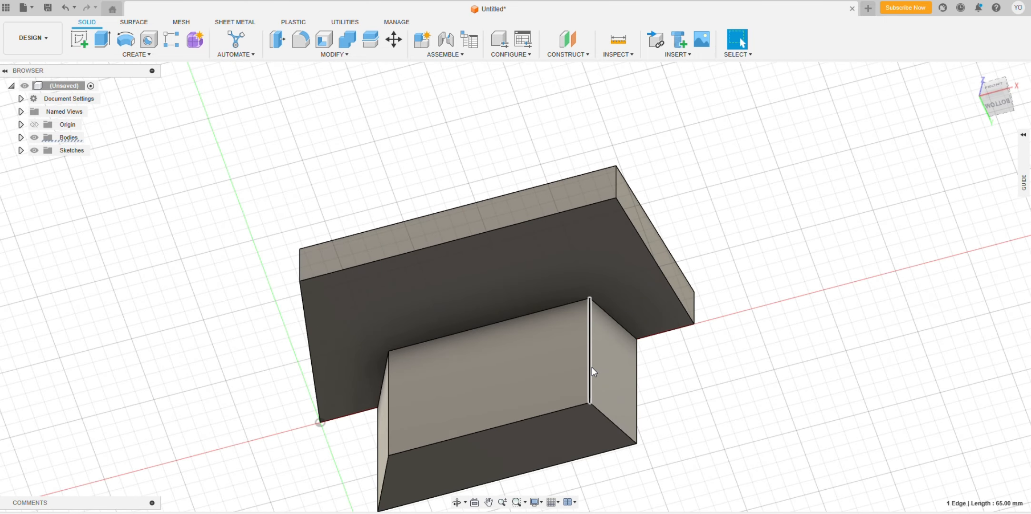
{"action": "left_click", "coordinate": [301, 39]}
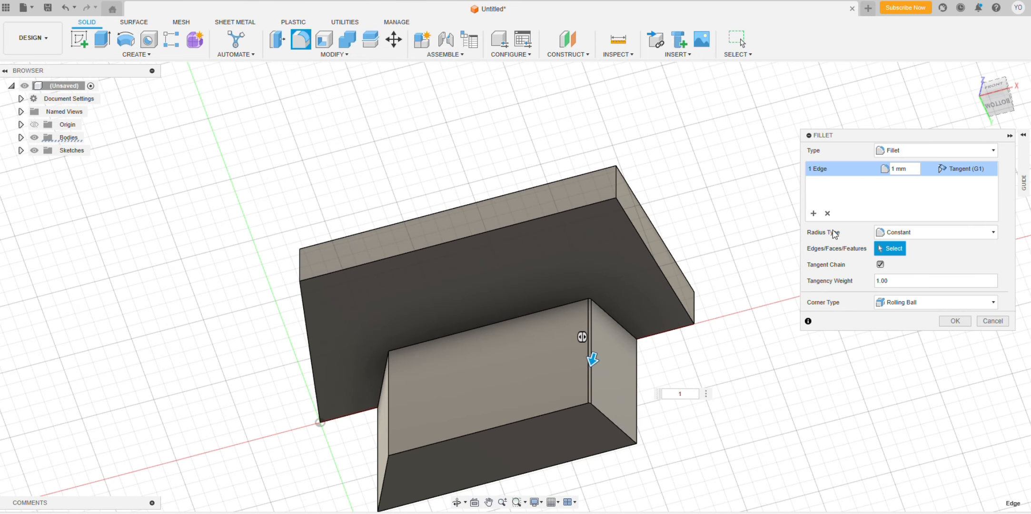
{"action": "type", "text": "0"}
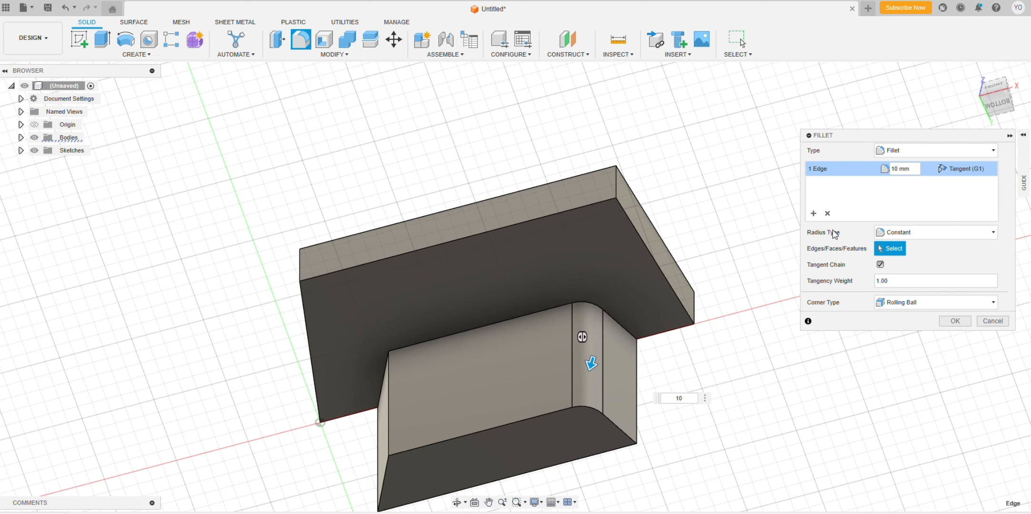
{"action": "key", "text": "Return"}
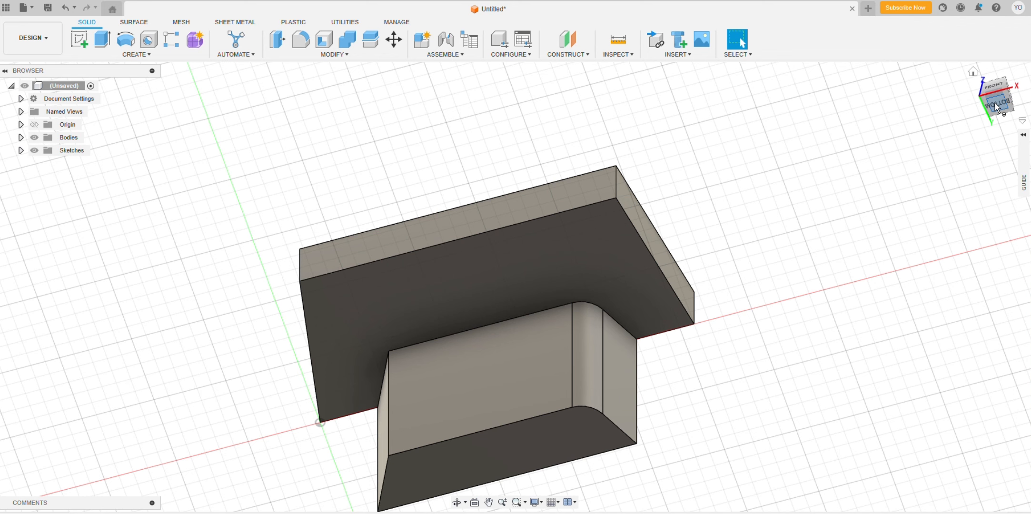
Fillet the matching 65 mm long edge on the other side of the narrow face with a 10 mm radius.
{"action": "middle_click_drag", "start_coordinate": [667, 203], "coordinate": [545, 204], "text": "shift"}
{"action": "left_click", "coordinate": [371, 294]}
{"action": "type", "text": "f"}
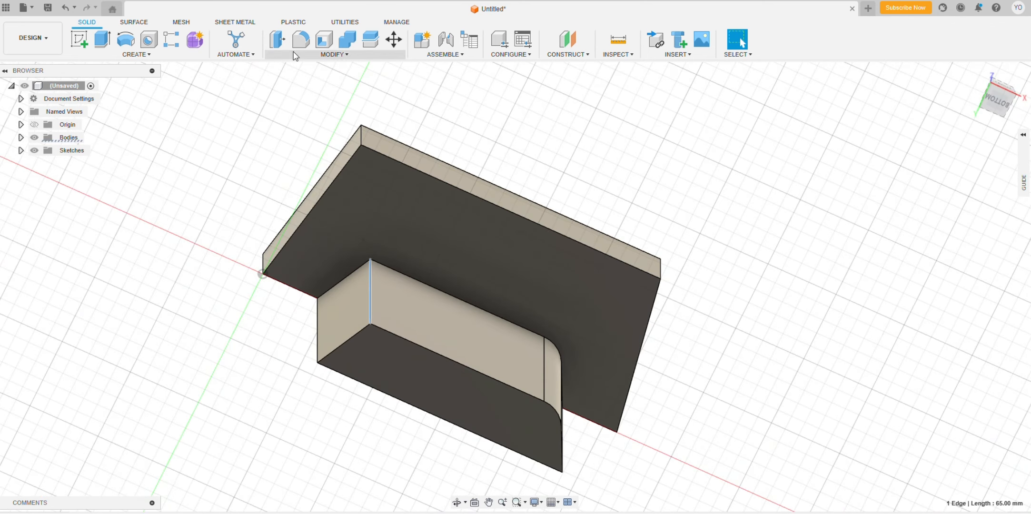
{"action": "type", "text": "10"}
{"action": "key", "text": "Return"}
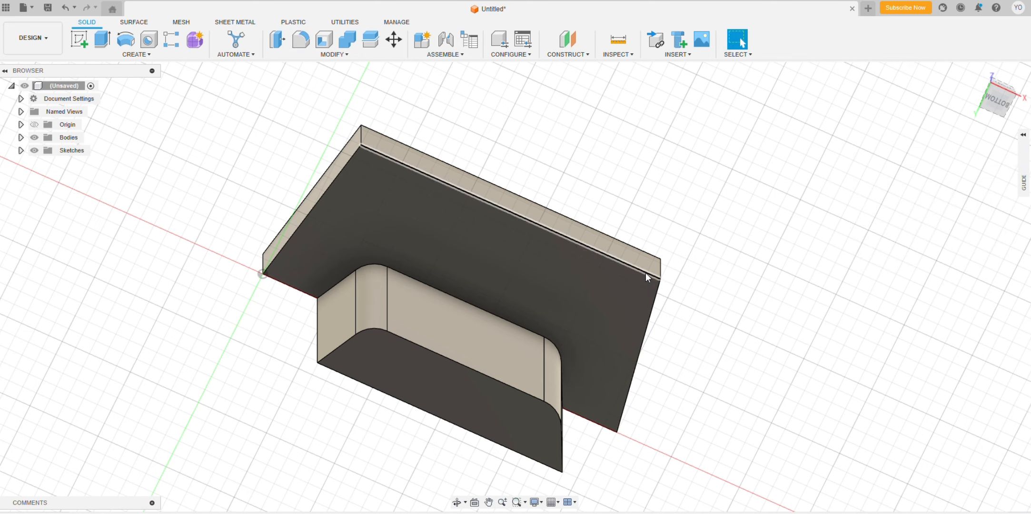
Fillet the large block's two 20 mm corner edges at its short parallel side with a 10 mm radius.
{"action": "key", "text": "f"}
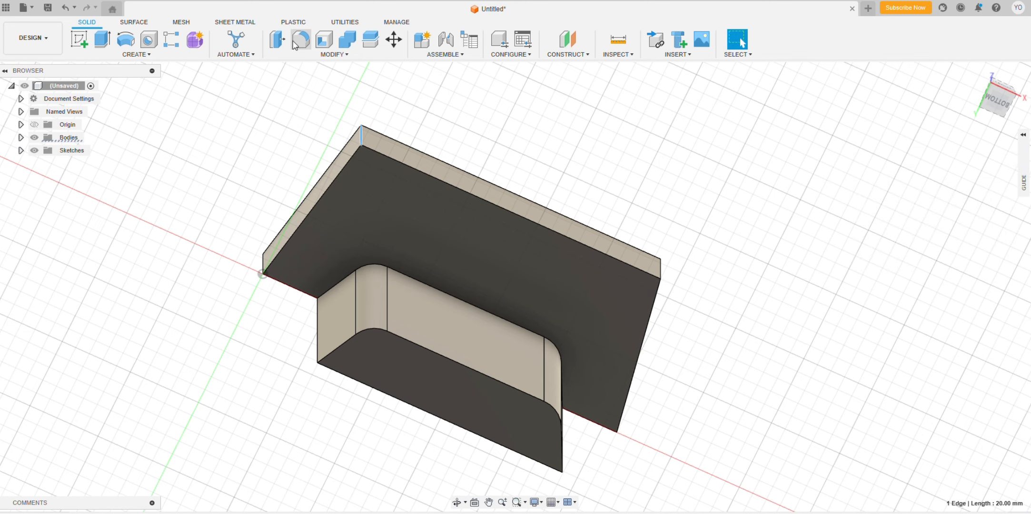
{"action": "type", "text": "10"}
{"action": "key", "text": "Return"}
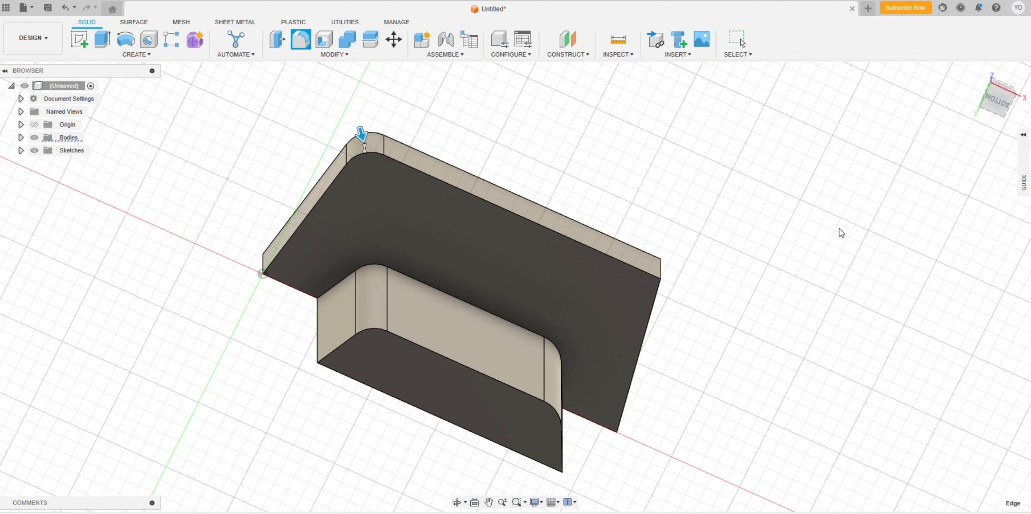
{"action": "left_click", "coordinate": [659, 271]}
{"action": "type", "text": "f"}
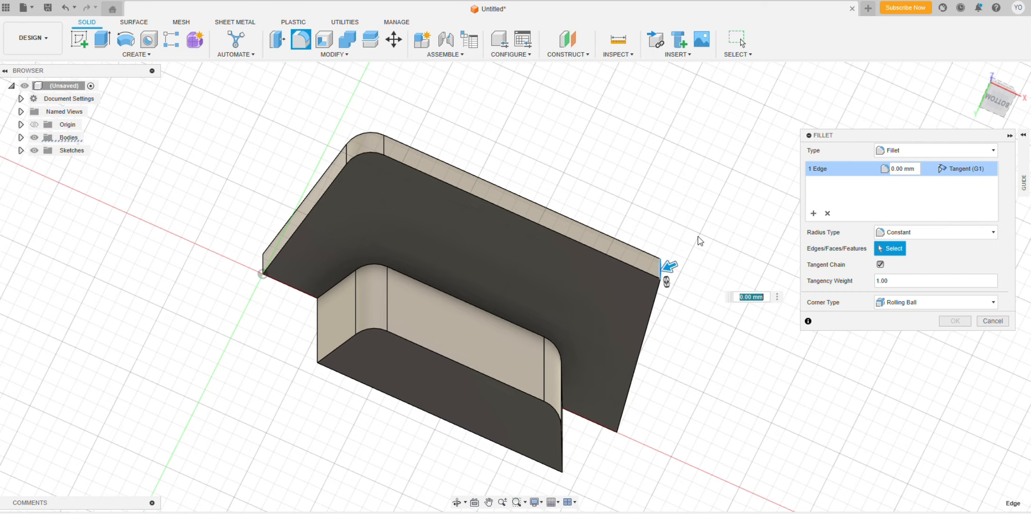
{"action": "type", "text": "10"}
{"action": "key", "text": "Return"}
Examine the filleted model from the top, front, back and side views.
{"action": "left_click_drag", "start_coordinate": [1002, 86], "coordinate": [1010, 135]}
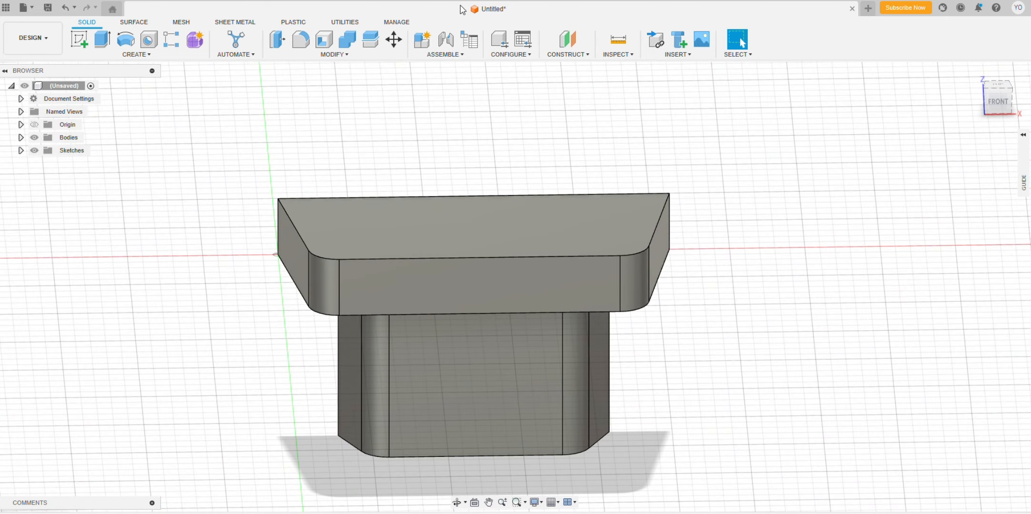
{"action": "left_click", "coordinate": [1001, 87]}
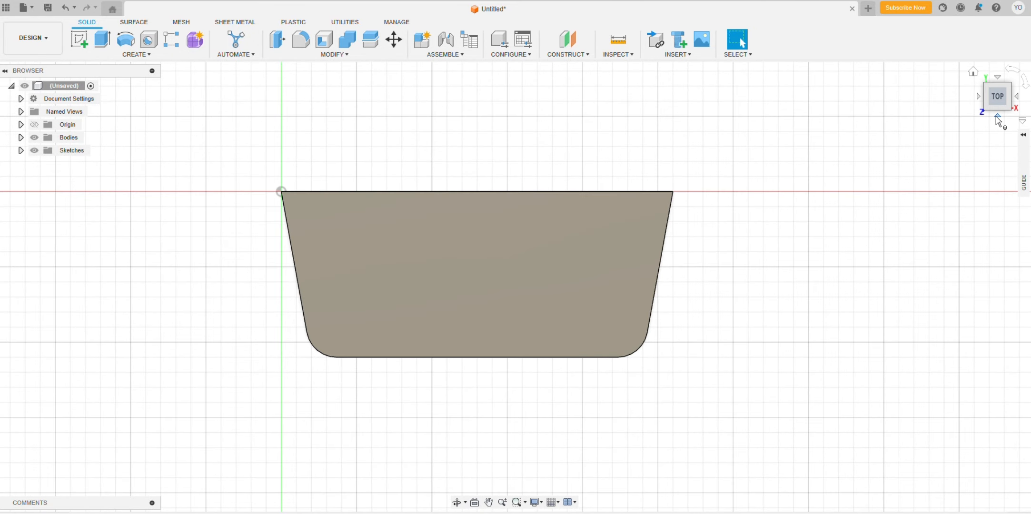
{"action": "left_click", "coordinate": [997, 117]}
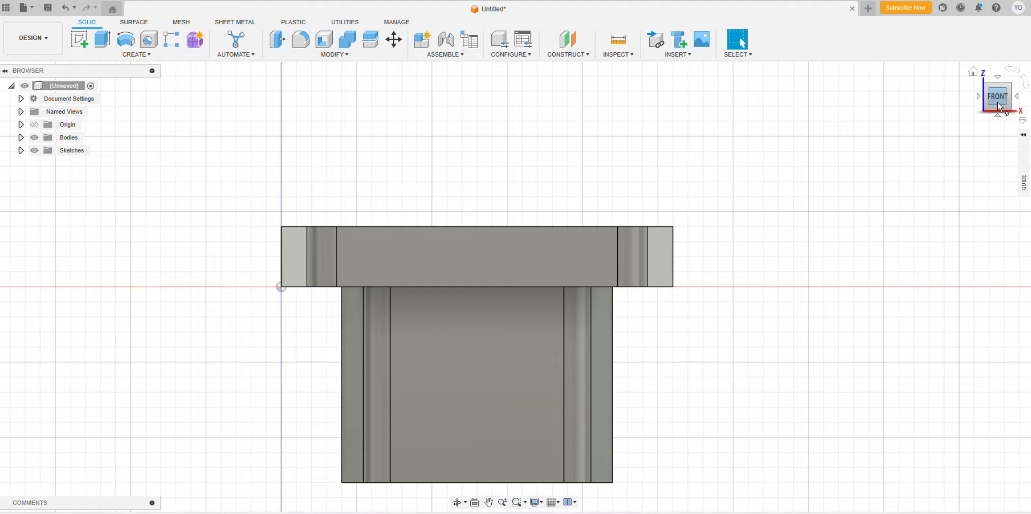
{"action": "left_click", "coordinate": [1000, 117]}
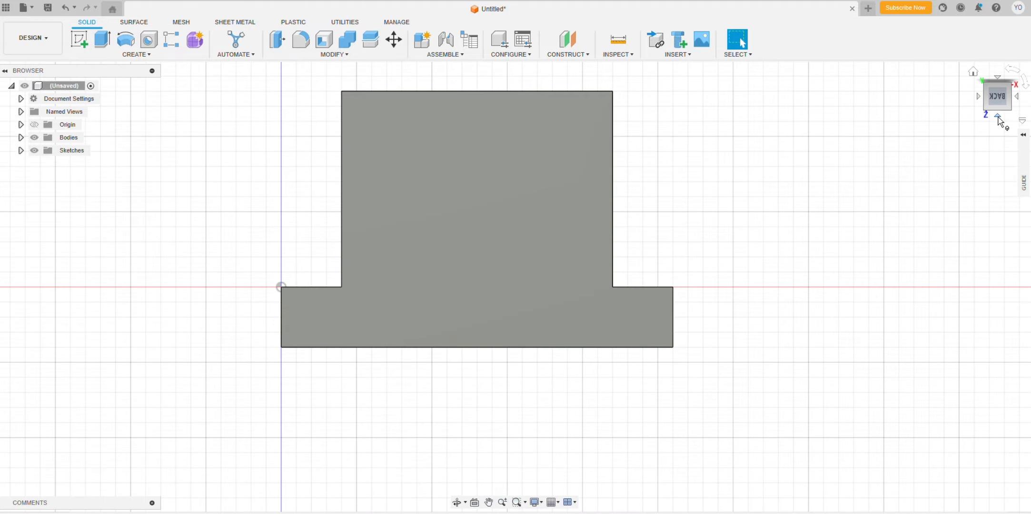
{"action": "left_click", "coordinate": [998, 118]}
{"action": "left_click", "coordinate": [982, 108]}
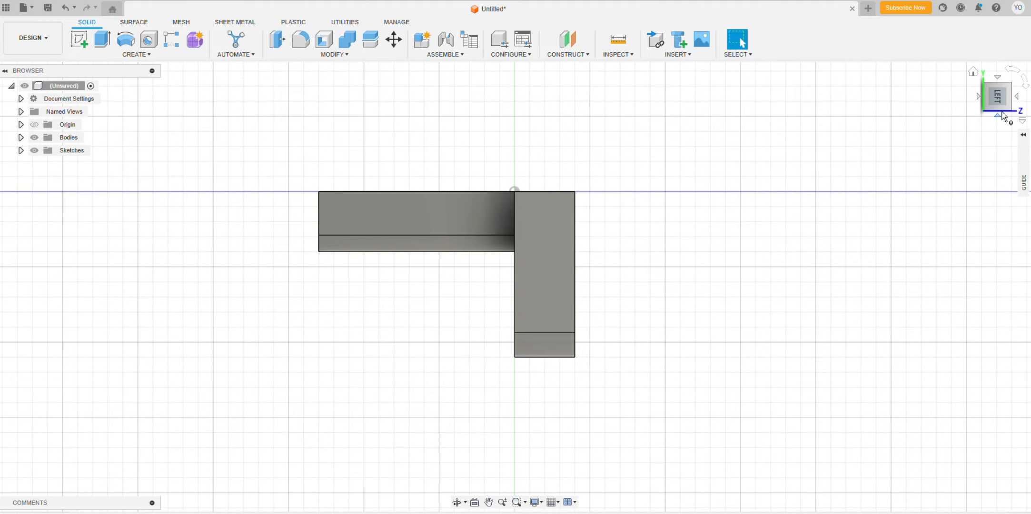
{"action": "left_click_drag", "start_coordinate": [1000, 100], "coordinate": [1004, 105]}
{"action": "left_click", "coordinate": [996, 103]}
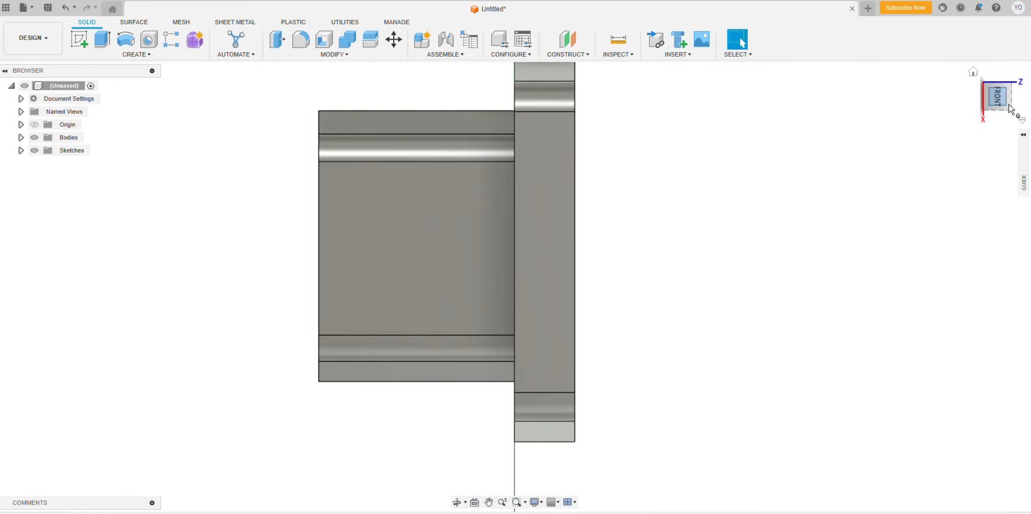
{"action": "left_click", "coordinate": [1019, 97]}
{"action": "mouse_move", "coordinate": [688, 246]}
{"action": "middle_mouse_down"}
{"action": "mouse_move", "coordinate": [689, 234]}
{"action": "mouse_move", "coordinate": [660, 248]}
{"action": "middle_mouse_up"}
{"action": "scroll", "coordinate": [656, 273], "scroll_direction": "down", "scroll_amount": 3}
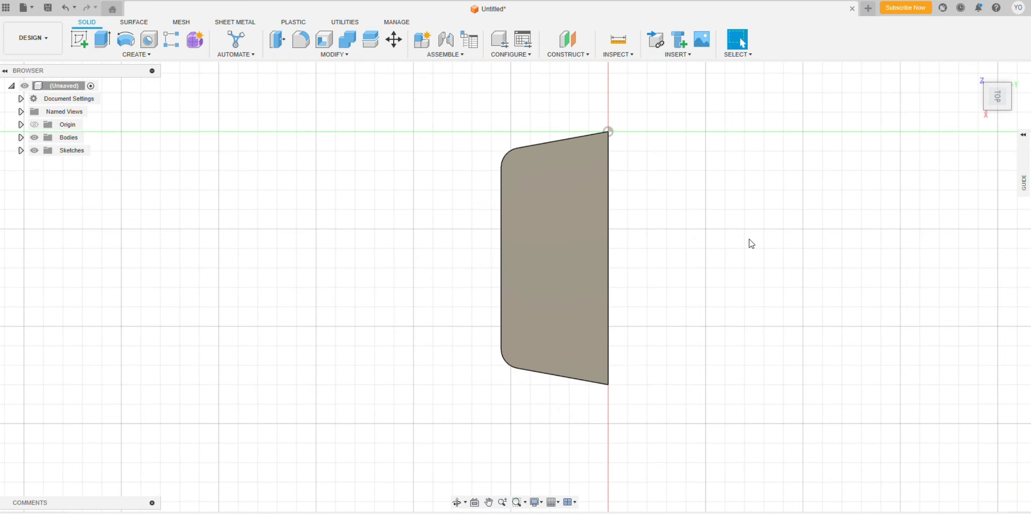
{"action": "mouse_move", "coordinate": [1008, 86]}
{"action": "left_mouse_down"}
{"action": "mouse_move", "coordinate": [934, 72]}
{"action": "mouse_move", "coordinate": [926, 81]}
{"action": "left_mouse_up"}
Edit the extrusion of the large trapezoidal block and set its distance to 10 mm.
{"action": "mouse_move", "coordinate": [800, 275]}
{"action": "left_mouse_down"}
{"action": "mouse_move", "coordinate": [779, 269]}
{"action": "mouse_move", "coordinate": [784, 242]}
{"action": "left_mouse_up"}
{"action": "scroll", "coordinate": [443, 276], "scroll_direction": "up", "scroll_amount": 3}
{"action": "scroll", "coordinate": [381, 285], "scroll_direction": "down", "scroll_amount": 2}
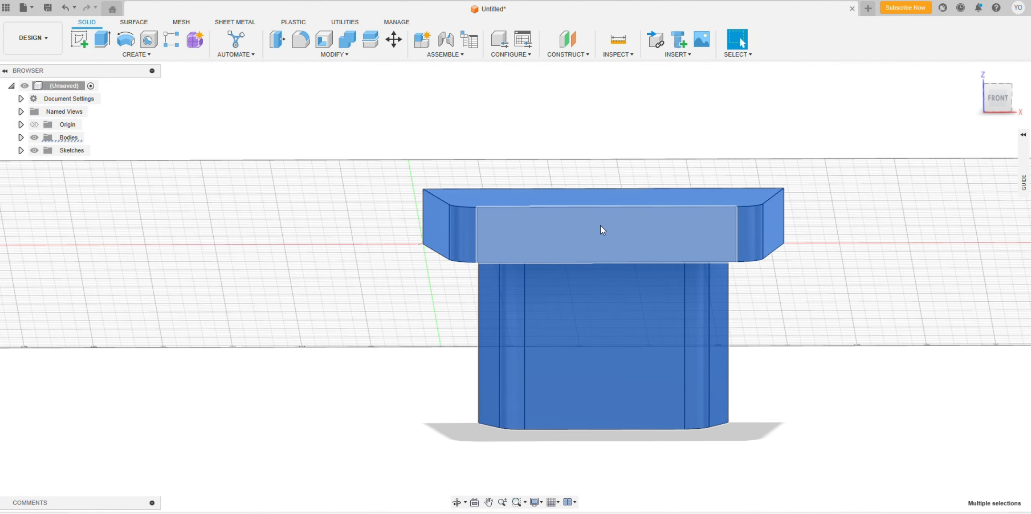
{"action": "right_click", "coordinate": [600, 225]}
{"action": "left_click", "coordinate": [602, 333]}
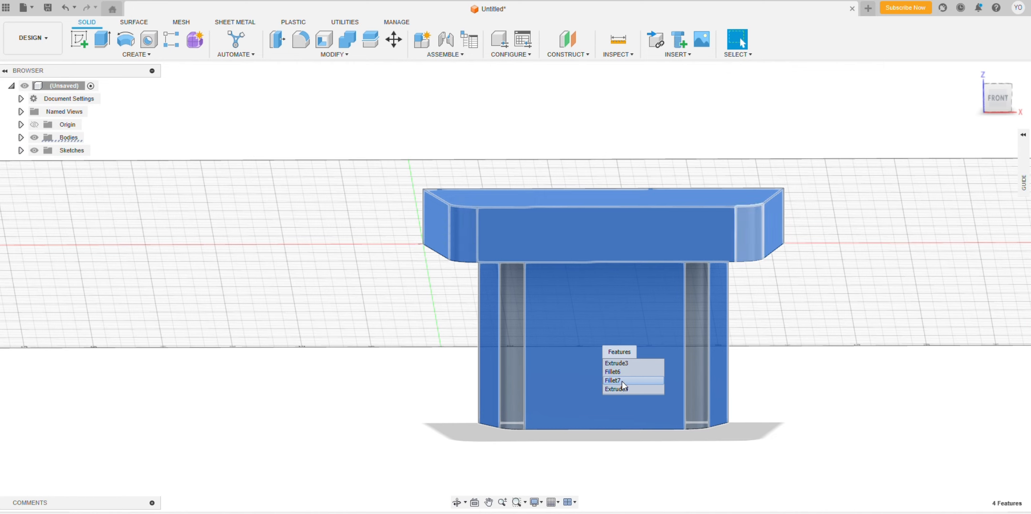
{"action": "left_click", "coordinate": [625, 364]}
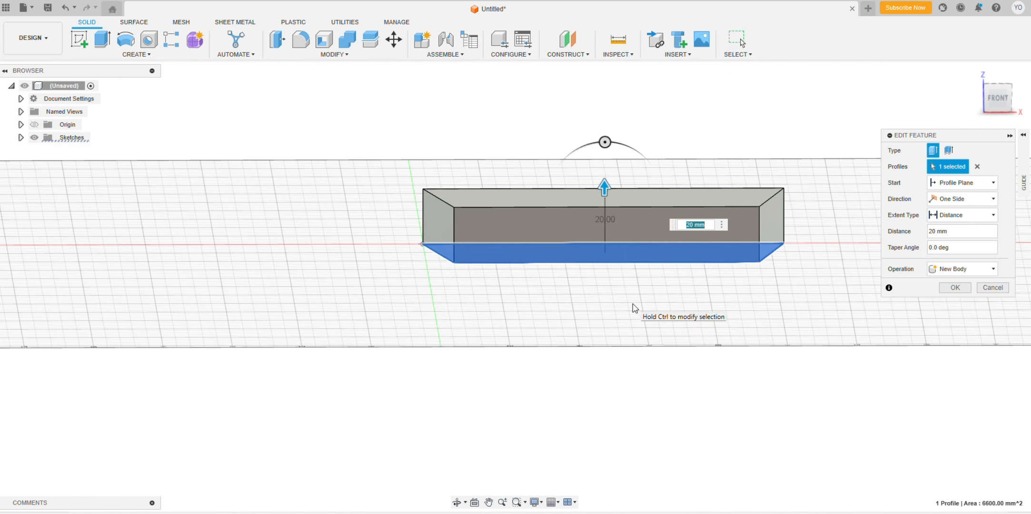
{"action": "type", "text": "10"}
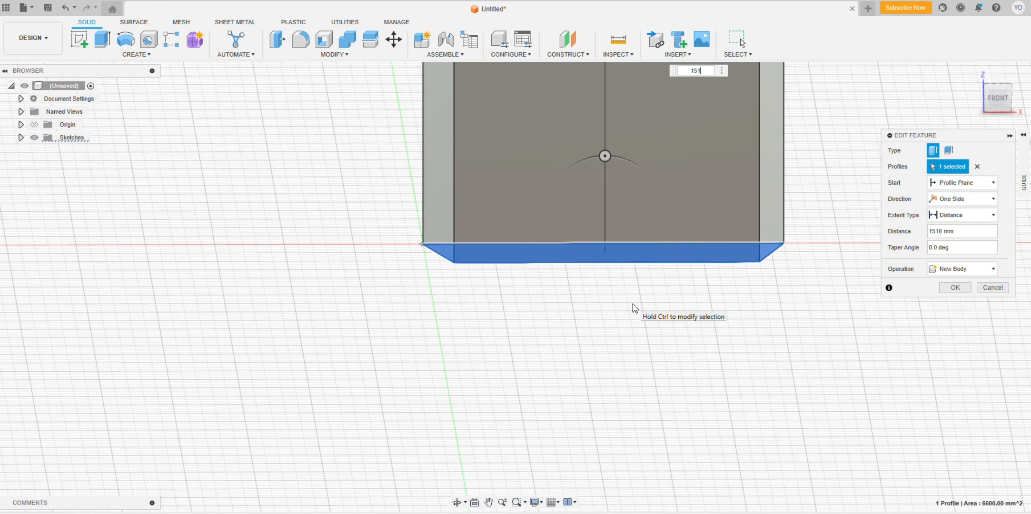
{"action": "key", "text": "BackSpace"}
{"action": "key", "text": "BackSpace"}
{"action": "type", "text": "2"}
{"action": "key", "text": "Return"}
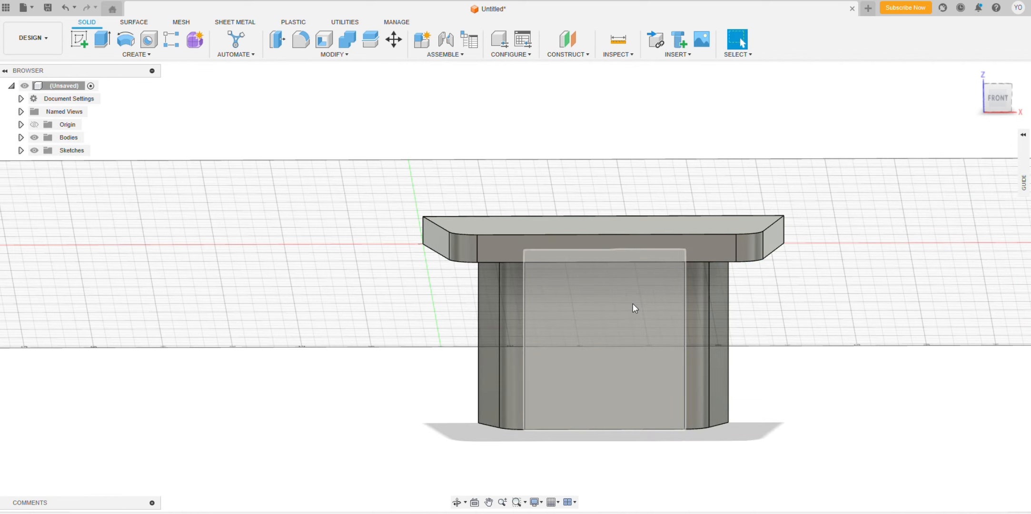
Start a new sketch on the top face of the 10 mm trapezoidal plate.
{"action": "left_click_drag", "start_coordinate": [1013, 98], "coordinate": [985, 120]}
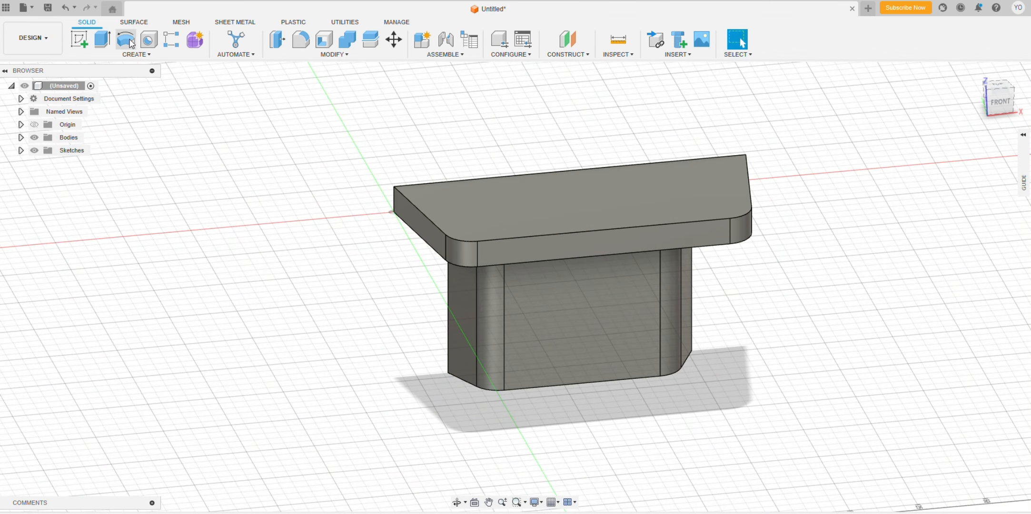
{"action": "left_click", "coordinate": [79, 39]}
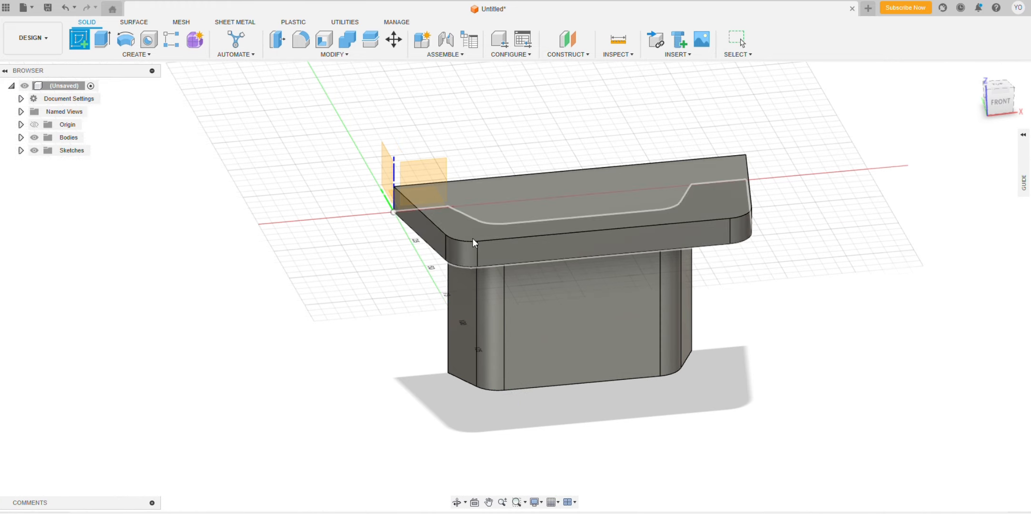
{"action": "left_click", "coordinate": [556, 216]}
{"action": "middle_click_drag", "start_coordinate": [733, 271], "coordinate": [562, 185]}
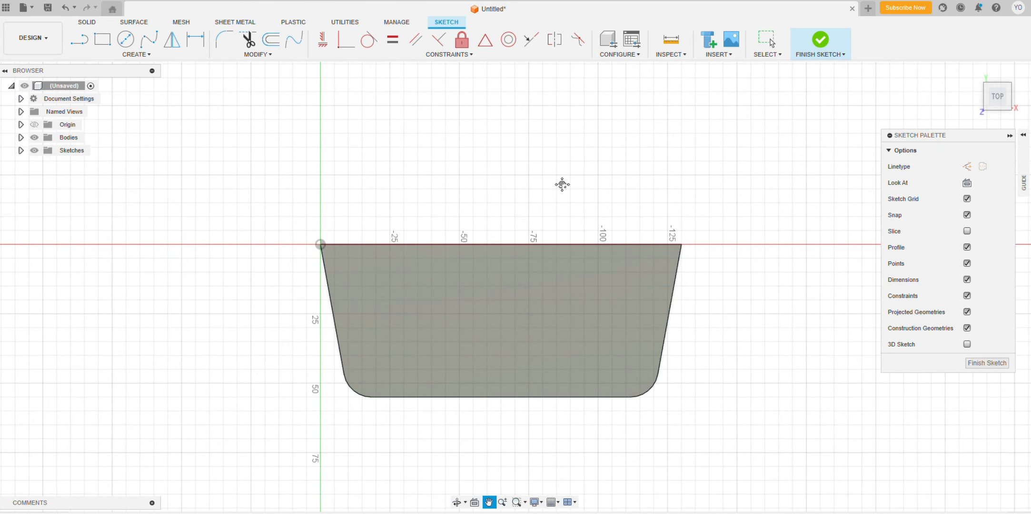
{"action": "left_click", "coordinate": [125, 39]}
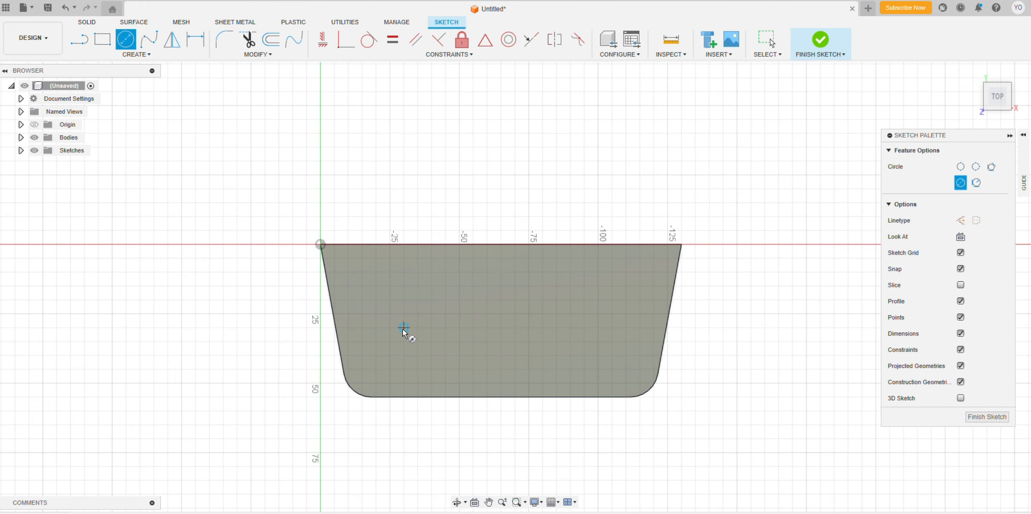
{"action": "left_click", "coordinate": [404, 327]}
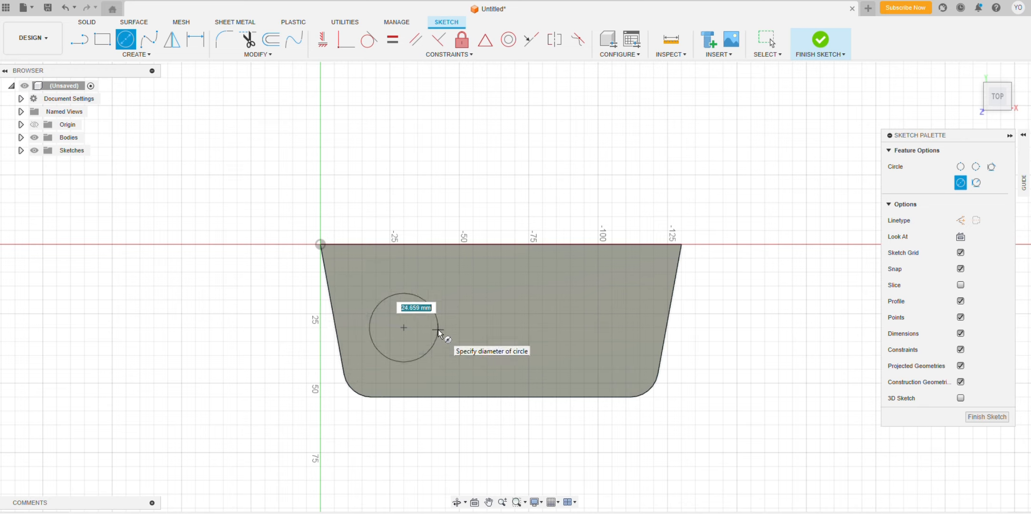
{"action": "key", "text": "Escape"}
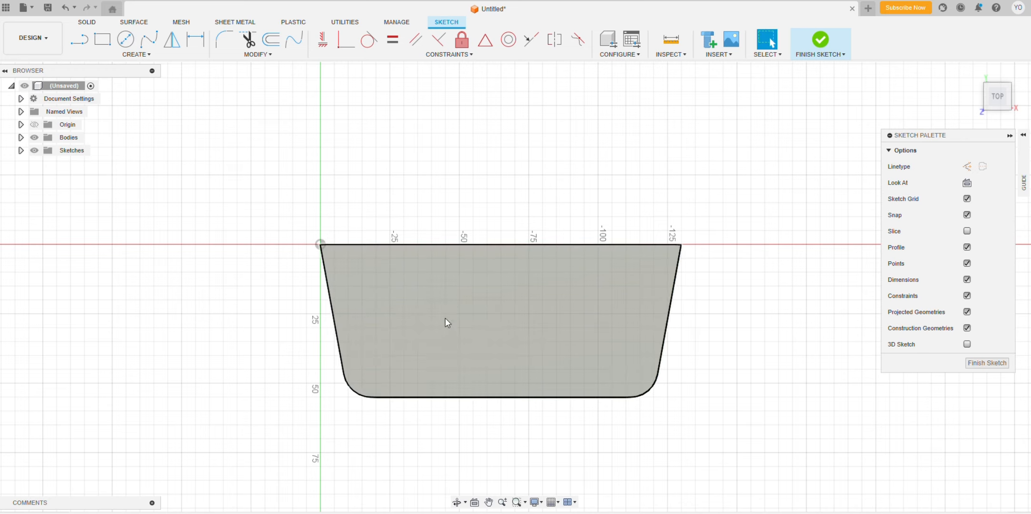
{"action": "key", "text": "c"}
{"action": "left_click", "coordinate": [402, 325]}
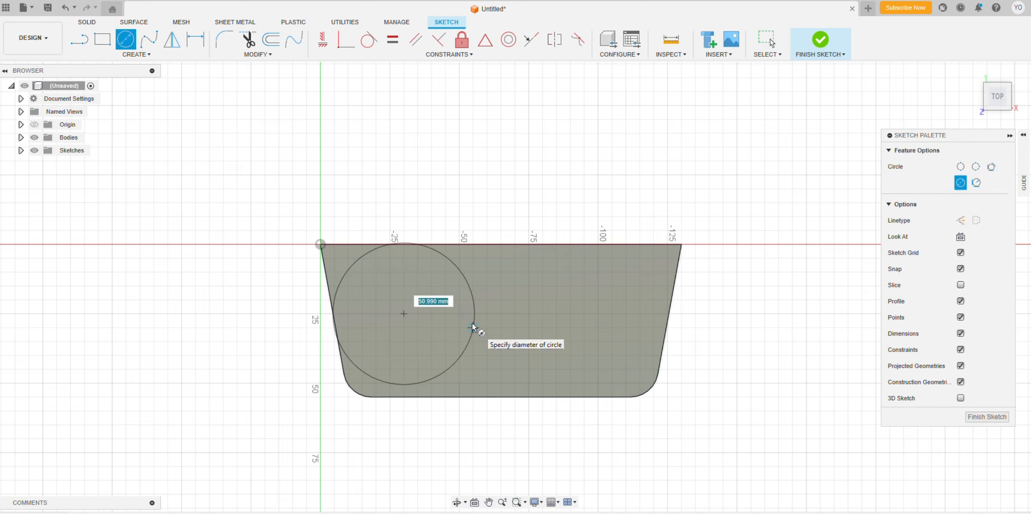
{"action": "key", "text": "Escape"}
{"action": "left_click", "coordinate": [417, 312]}
{"action": "key", "text": "c"}
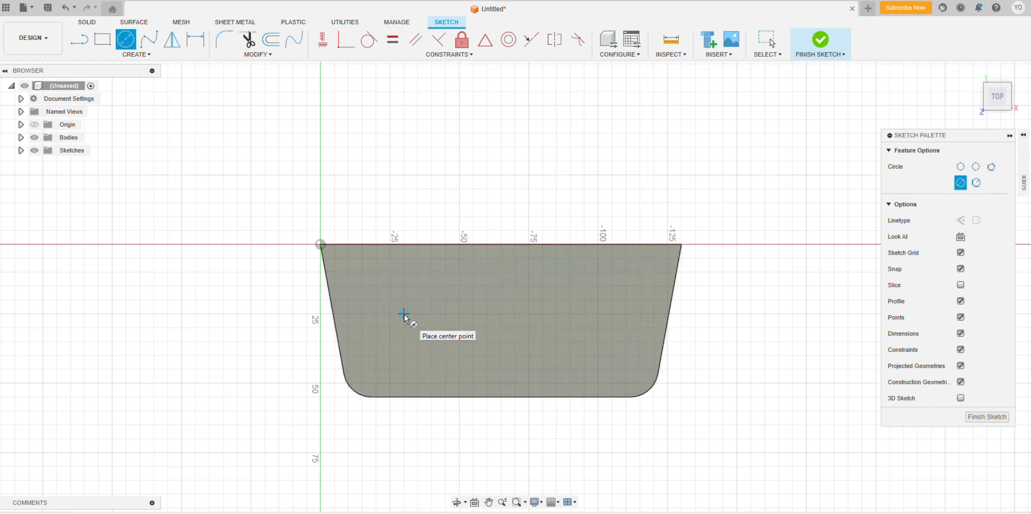
{"action": "left_click", "coordinate": [402, 309]}
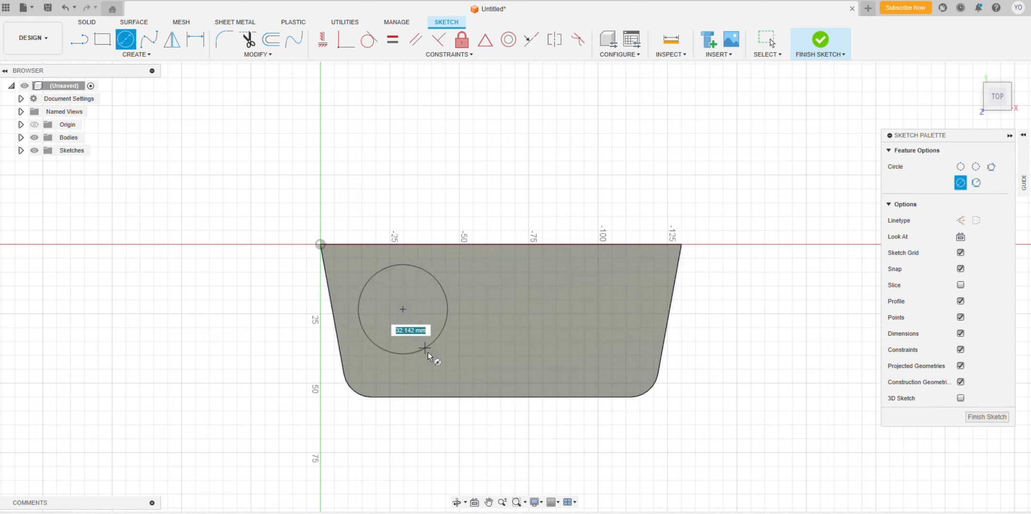
{"action": "key", "text": "Escape"}
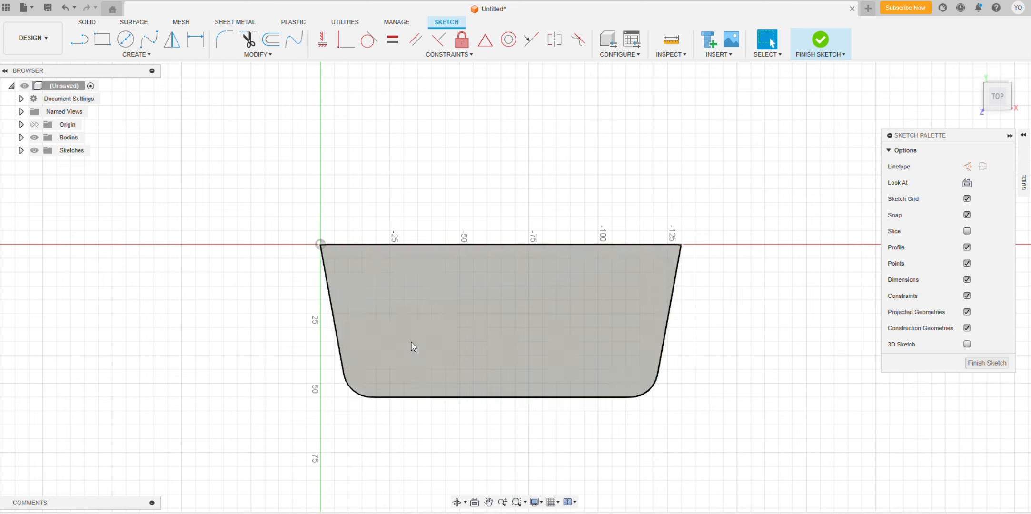
{"action": "left_click", "coordinate": [412, 316]}
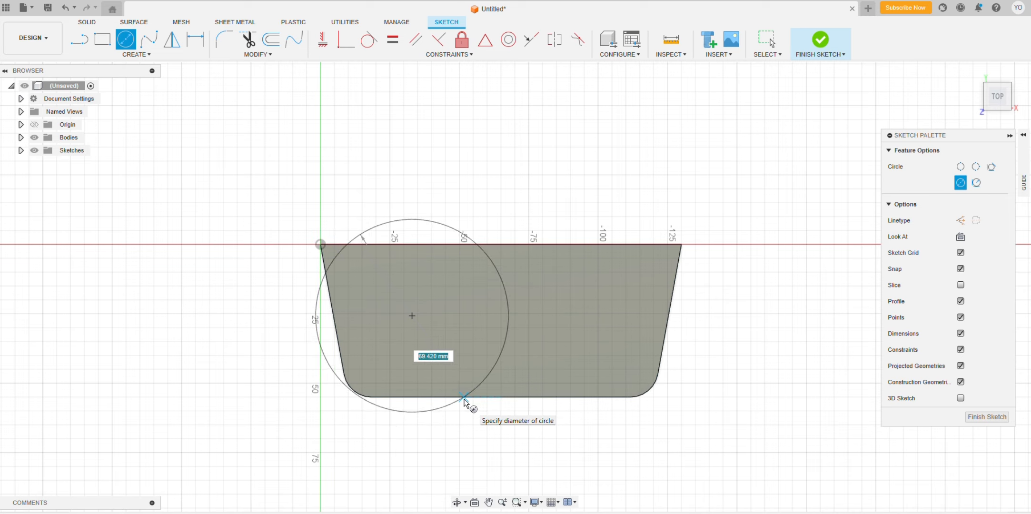
{"action": "key", "text": "Escape"}
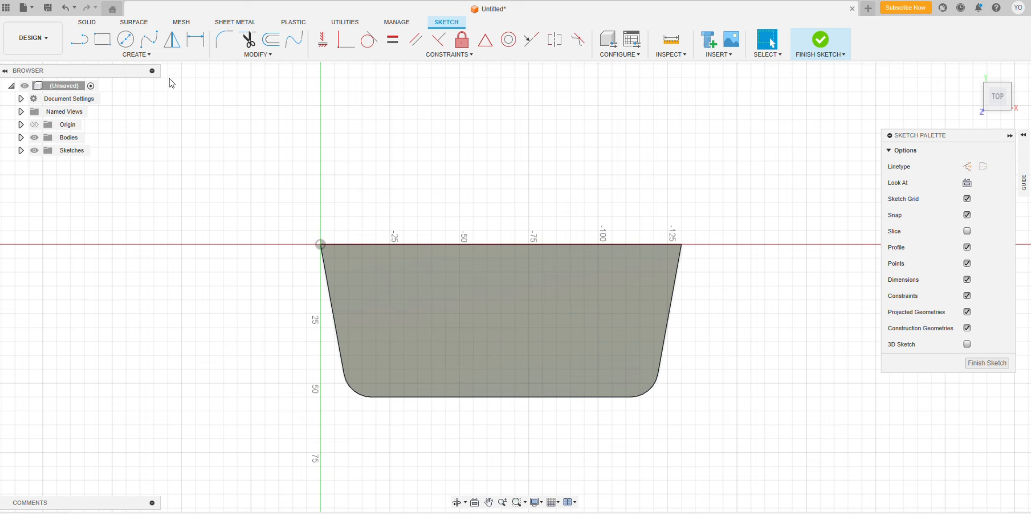
Sketch two 80 mm diameter circles on the plate's top face, level with each other, one near each slanted side.
{"action": "left_click", "coordinate": [126, 41]}
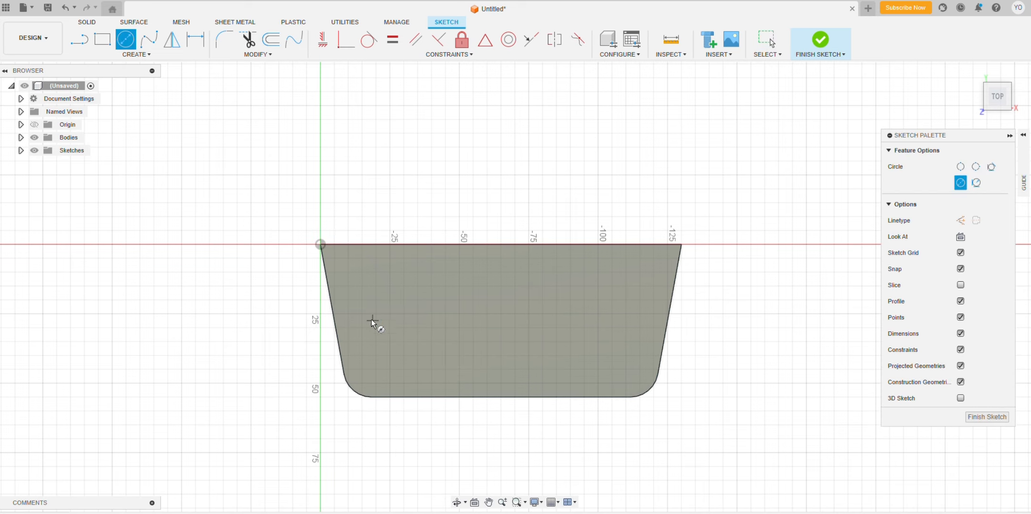
{"action": "left_click", "coordinate": [362, 314]}
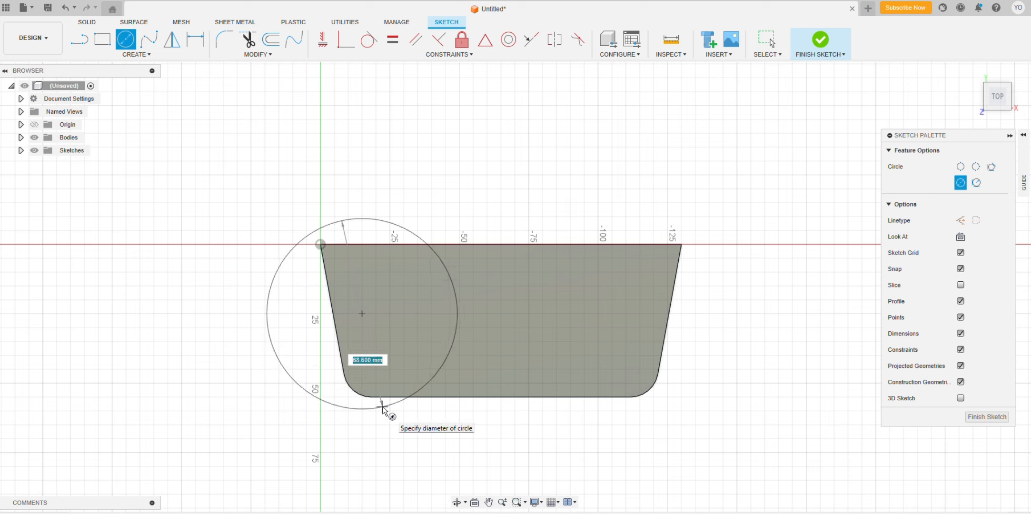
{"action": "type", "text": "80"}
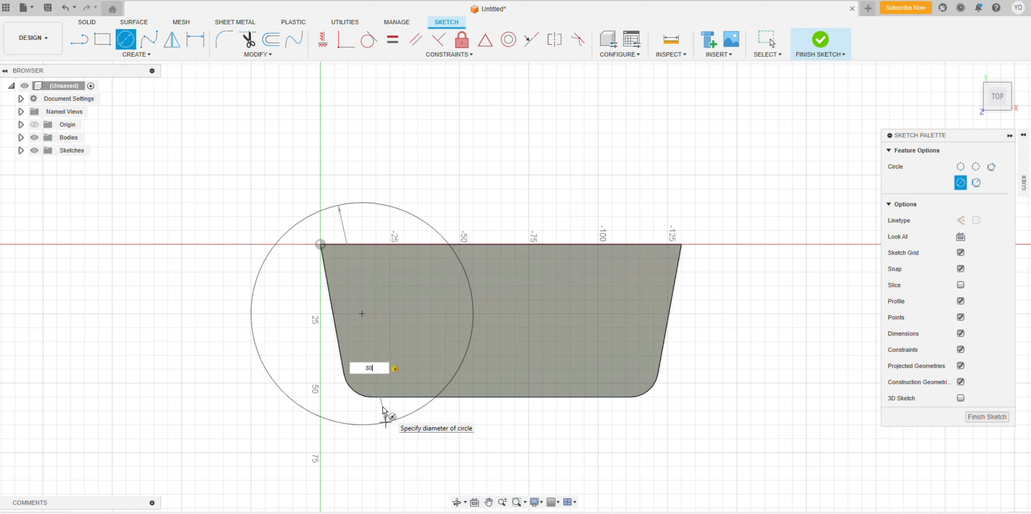
{"action": "key", "text": "Return"}
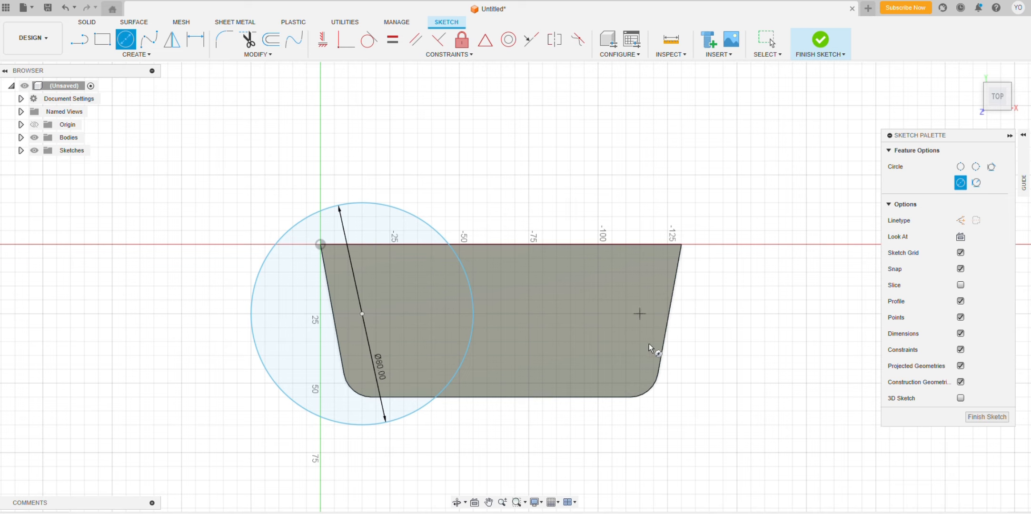
{"action": "type", "text": "80"}
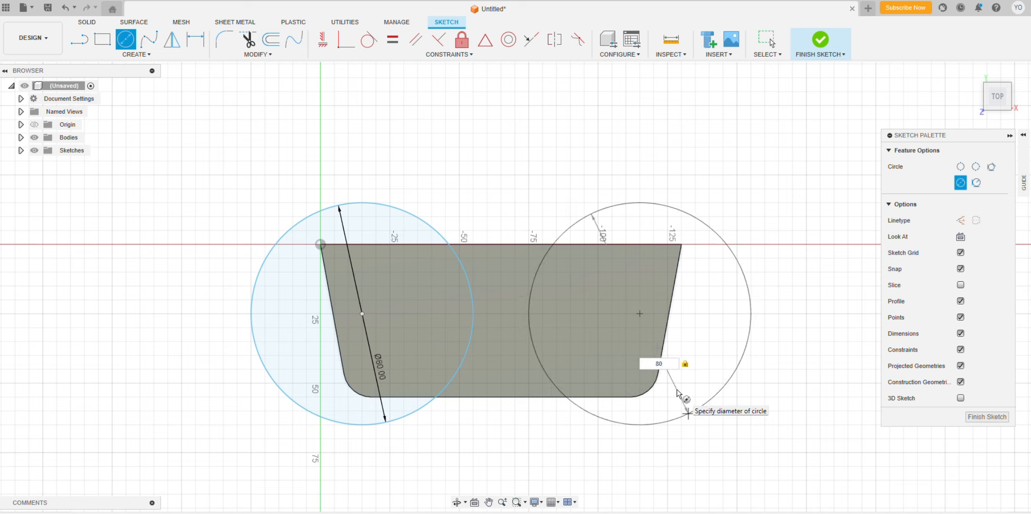
{"action": "key", "text": "Return"}
{"action": "key", "text": "Escape"}
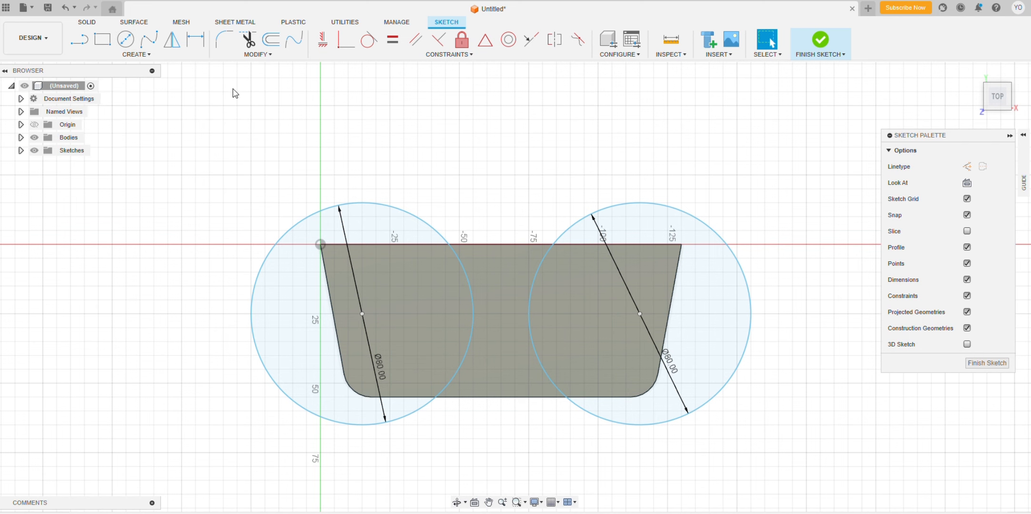
Extrude all four profiles inside the two circles upward by 85 mm.
{"action": "left_click", "coordinate": [91, 23]}
{"action": "left_click", "coordinate": [103, 40]}
{"action": "left_click", "coordinate": [480, 204]}
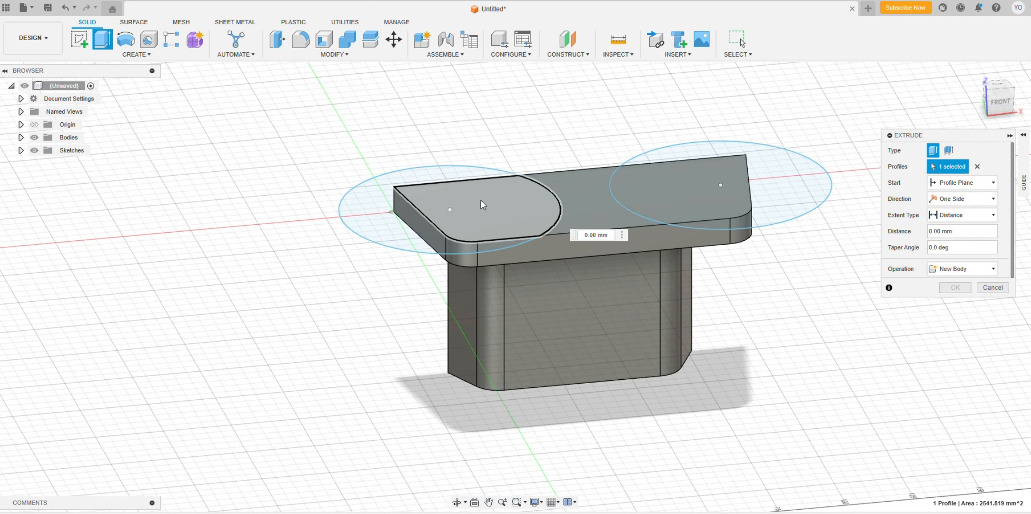
{"action": "left_click", "coordinate": [394, 225]}
{"action": "left_click", "coordinate": [699, 182]}
{"action": "left_click", "coordinate": [781, 202]}
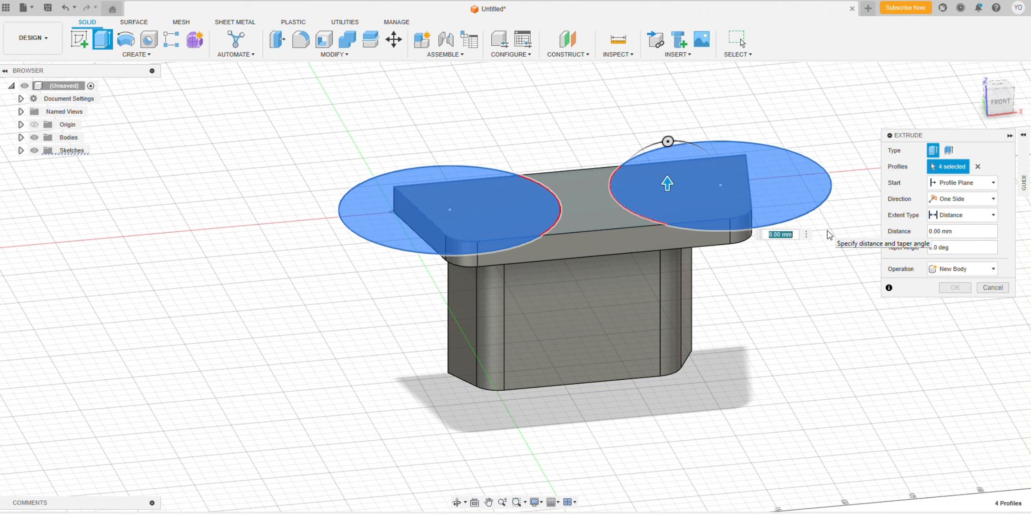
{"action": "type", "text": "85"}
{"action": "key", "text": "Return"}
{"action": "scroll", "coordinate": [827, 260], "scroll_direction": "up", "scroll_amount": 2}
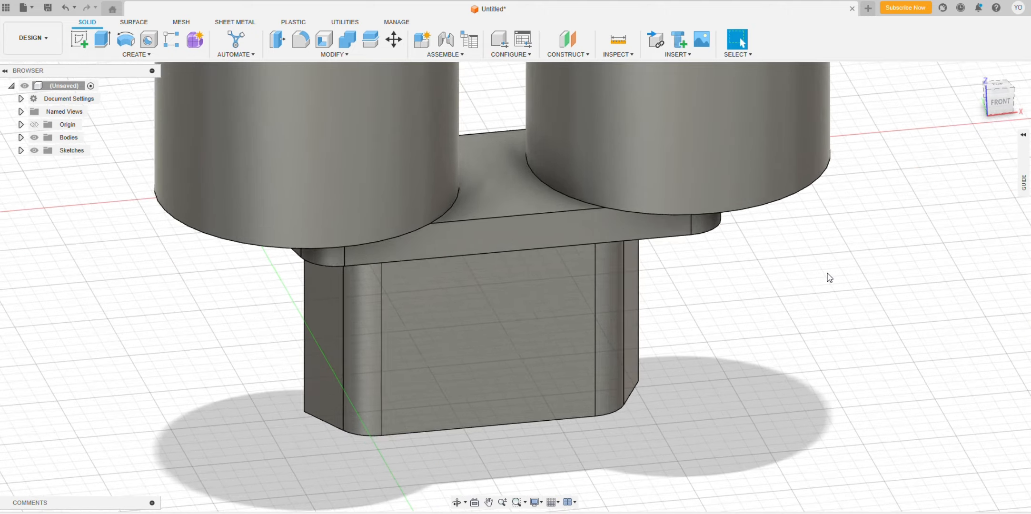
{"action": "scroll", "coordinate": [827, 292], "scroll_direction": "down", "scroll_amount": 5}
{"action": "scroll", "coordinate": [823, 322], "scroll_direction": "up", "scroll_amount": 1}
{"action": "mouse_move", "coordinate": [869, 219]}
{"action": "middle_mouse_down"}
{"action": "mouse_move", "coordinate": [761, 295]}
{"action": "mouse_move", "coordinate": [671, 298]}
{"action": "middle_mouse_up"}
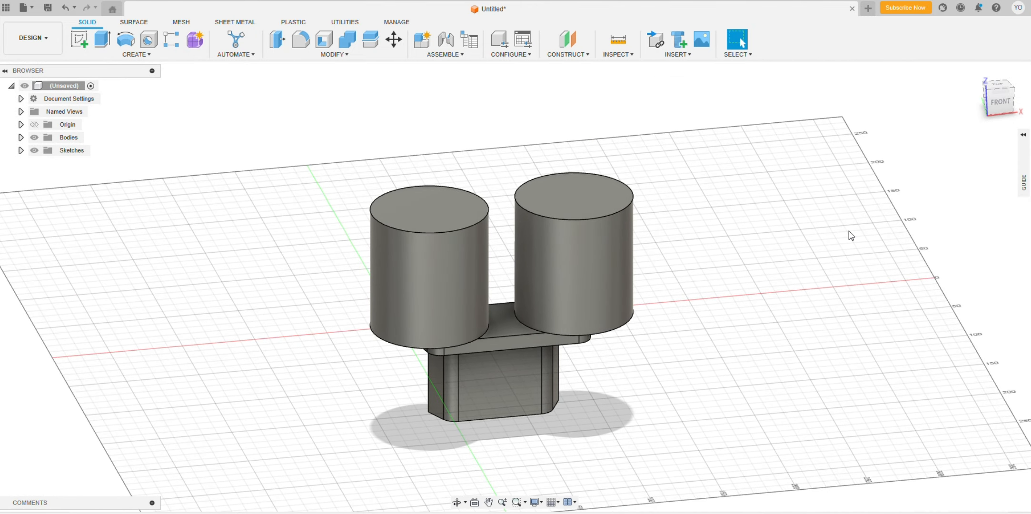
Try to delete the top faces of both cylinders.
{"action": "mouse_move", "coordinate": [998, 90]}
{"action": "left_mouse_down"}
{"action": "mouse_move", "coordinate": [960, 112]}
{"action": "mouse_move", "coordinate": [956, 161]}
{"action": "mouse_move", "coordinate": [958, 74]}
{"action": "mouse_move", "coordinate": [958, 167]}
{"action": "left_mouse_up"}
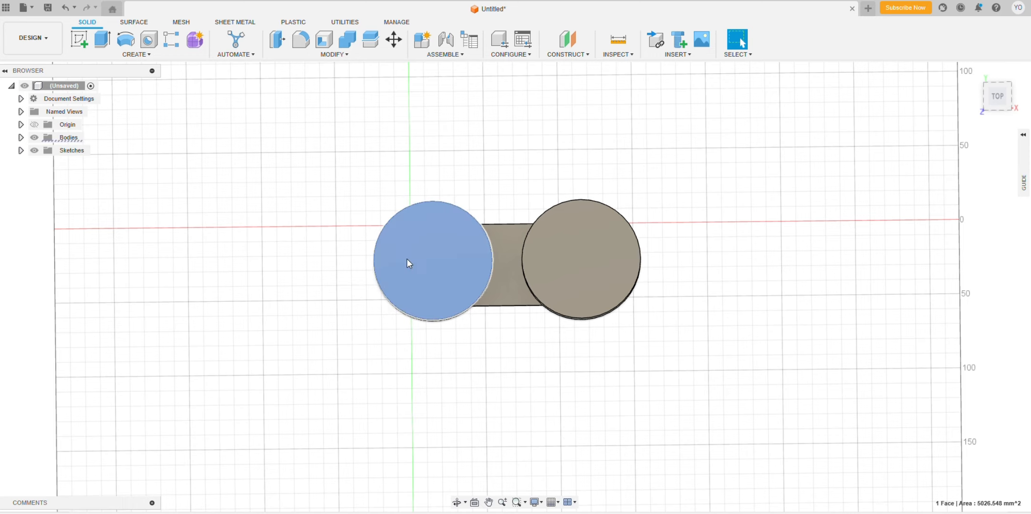
{"action": "left_click", "coordinate": [579, 256]}
{"action": "key", "text": "Delete"}
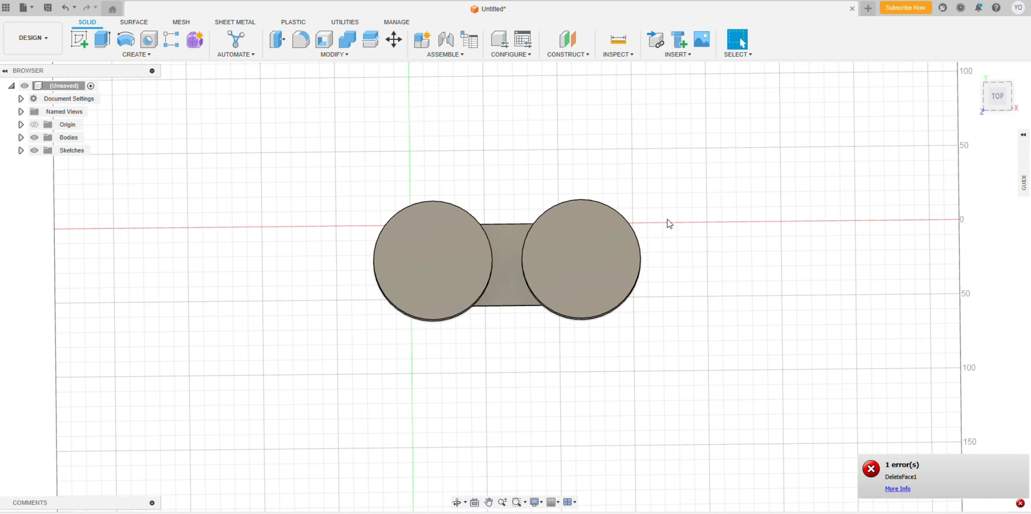
Undo the cylinder extrusion and return to the circle sketch.
{"action": "middle_click_drag", "start_coordinate": [731, 283], "coordinate": [679, 222]}
{"action": "left_click_drag", "start_coordinate": [994, 101], "coordinate": [989, 80]}
{"action": "key", "text": "ctrl+z"}
{"action": "key", "text": "ctrl+z"}
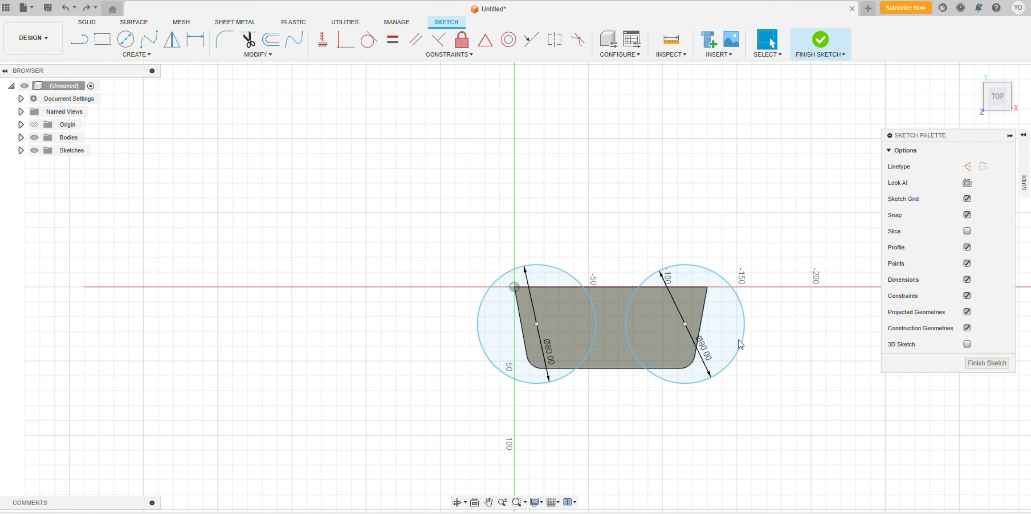
Undo both 80 mm circles in the plate's top-face sketch.
{"action": "left_click", "coordinate": [685, 324]}
{"action": "left_click", "coordinate": [709, 379]}
{"action": "left_click", "coordinate": [1025, 403]}
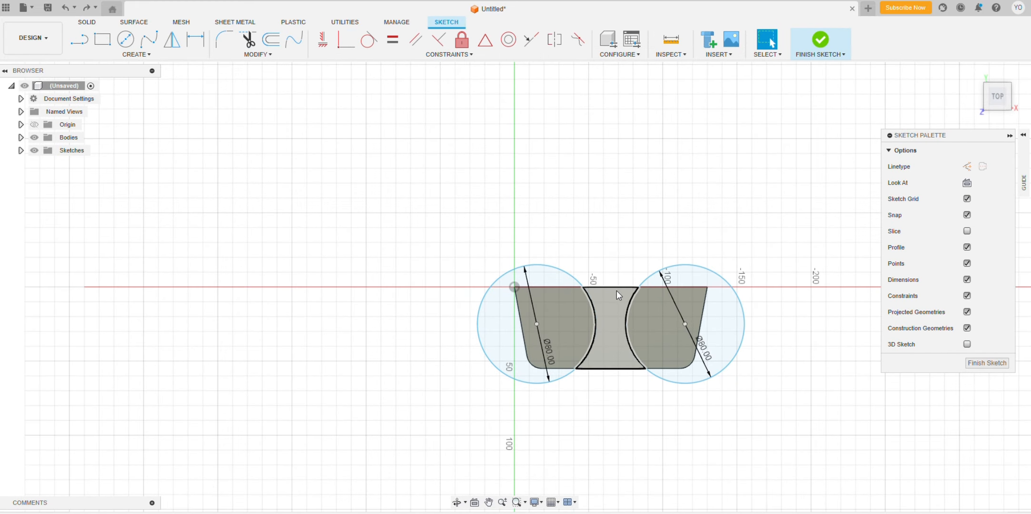
{"action": "key", "text": "ctrl+z"}
{"action": "key", "text": "ctrl+z"}
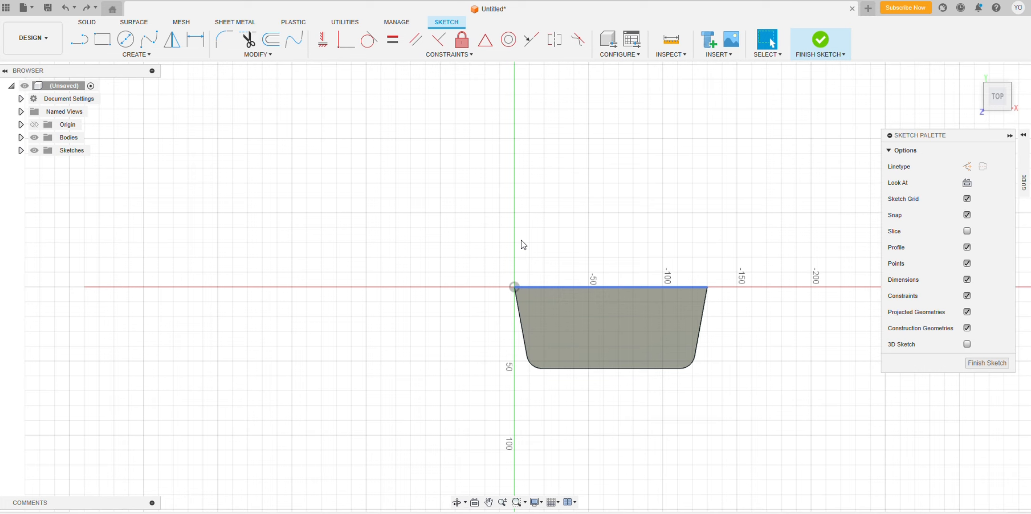
Sketch an 85 mm diameter circle on the plate's top face, centred near the slanted side that meets the origin.
{"action": "left_click", "coordinate": [126, 39]}
{"action": "scroll", "coordinate": [534, 337], "scroll_direction": "down", "scroll_amount": 2}
{"action": "scroll", "coordinate": [534, 336], "scroll_direction": "up", "scroll_amount": 6}
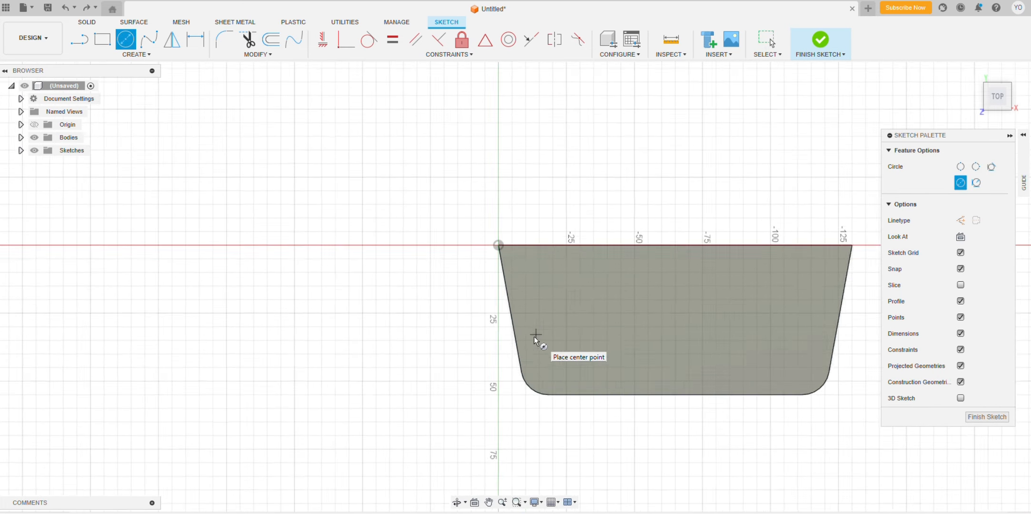
{"action": "left_click", "coordinate": [541, 321]}
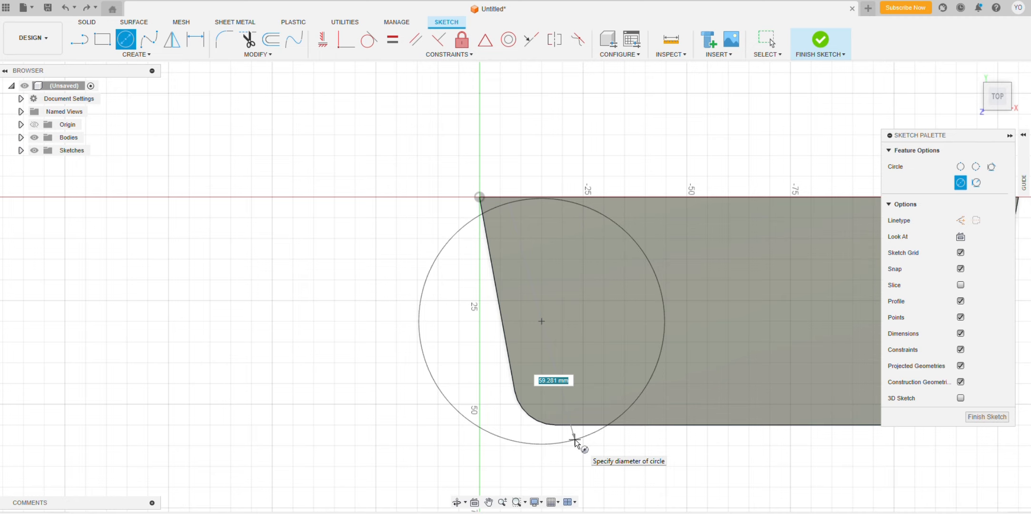
{"action": "type", "text": "85"}
{"action": "key", "text": "Return"}
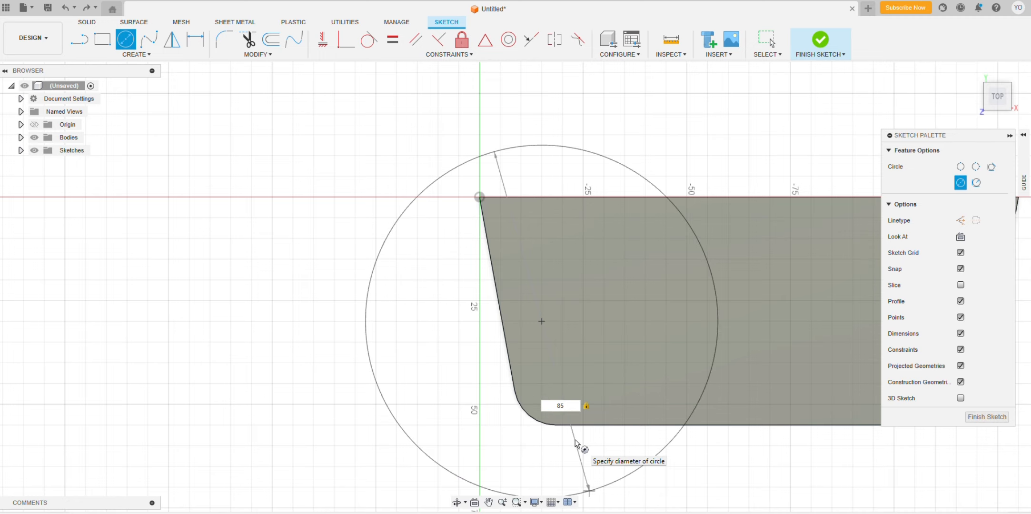
{"action": "key", "text": "Escape"}
{"action": "scroll", "coordinate": [776, 378], "scroll_direction": "down", "scroll_amount": 5}
{"action": "scroll", "coordinate": [838, 345], "scroll_direction": "up", "scroll_amount": 1}
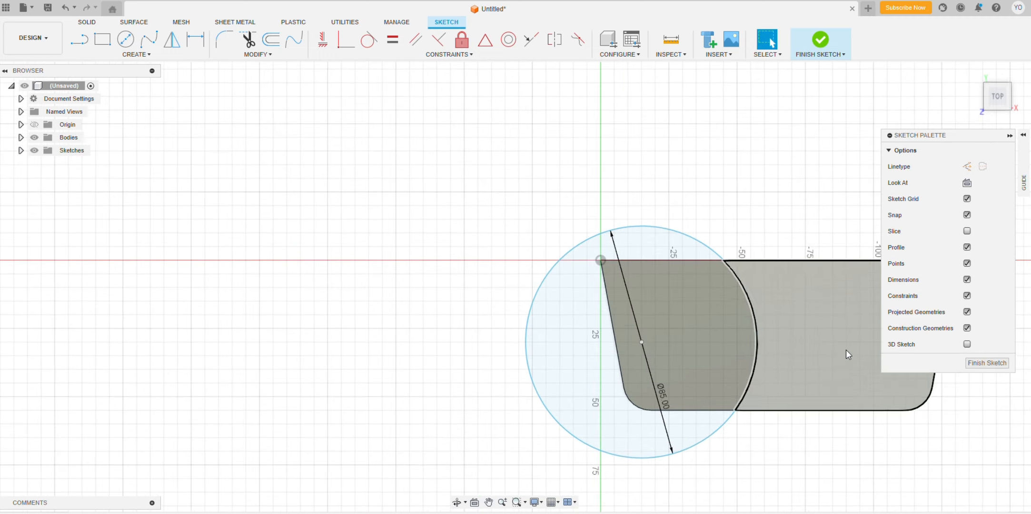
Sketch a second 85 mm diameter circle near the opposite slanted side, with its centre level with the first circle's centre.
{"action": "middle_click_drag", "start_coordinate": [911, 404], "coordinate": [651, 402]}
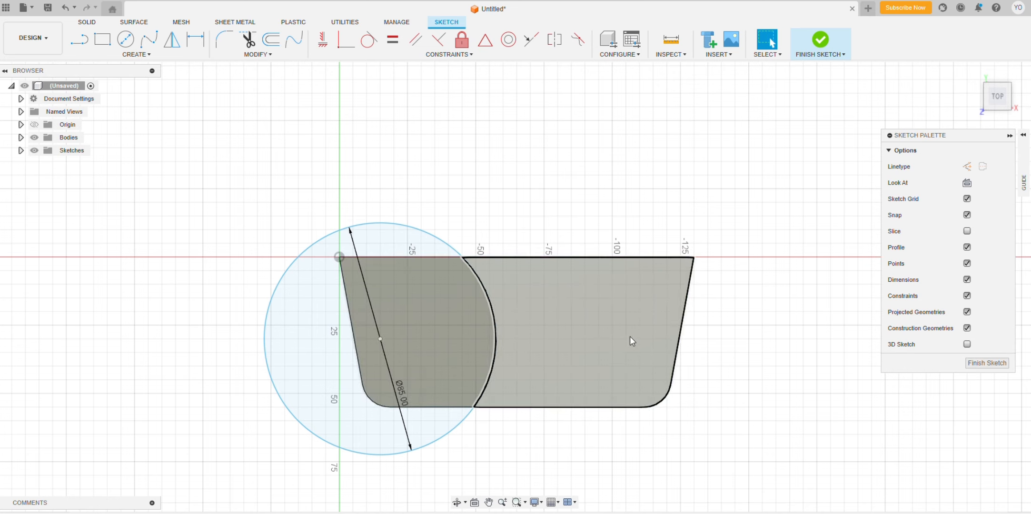
{"action": "left_click", "coordinate": [666, 339]}
{"action": "key", "text": "c"}
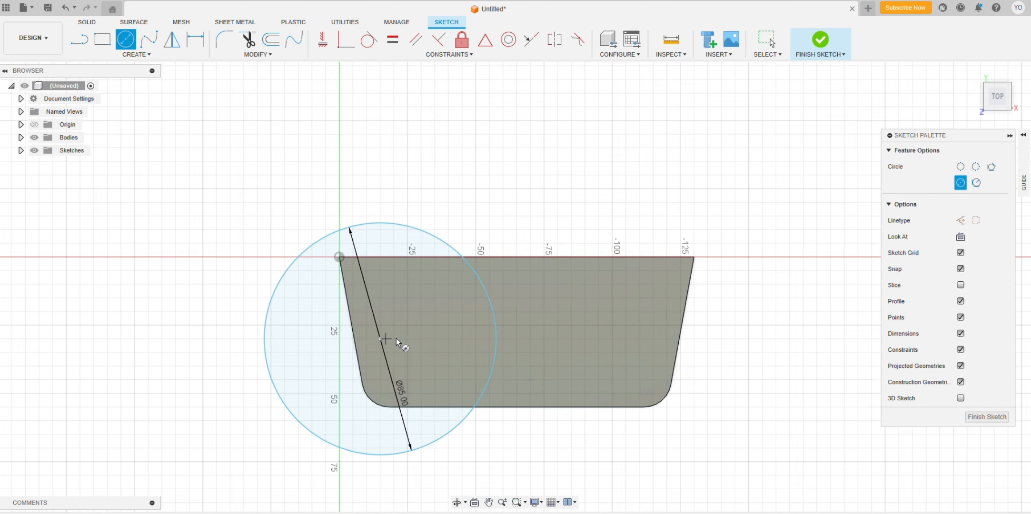
{"action": "left_click", "coordinate": [653, 339]}
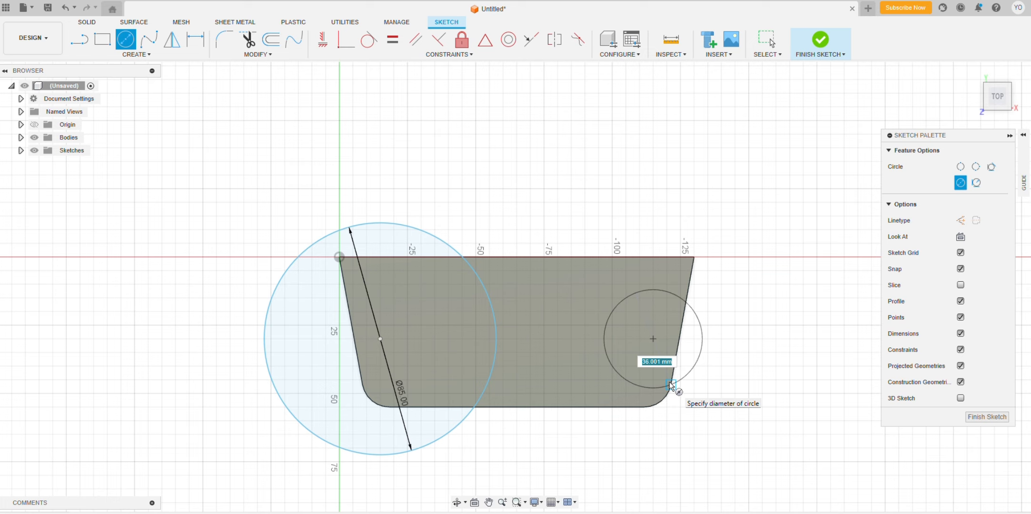
{"action": "type", "text": "85"}
{"action": "key", "text": "Return"}
{"action": "key", "text": "Escape"}
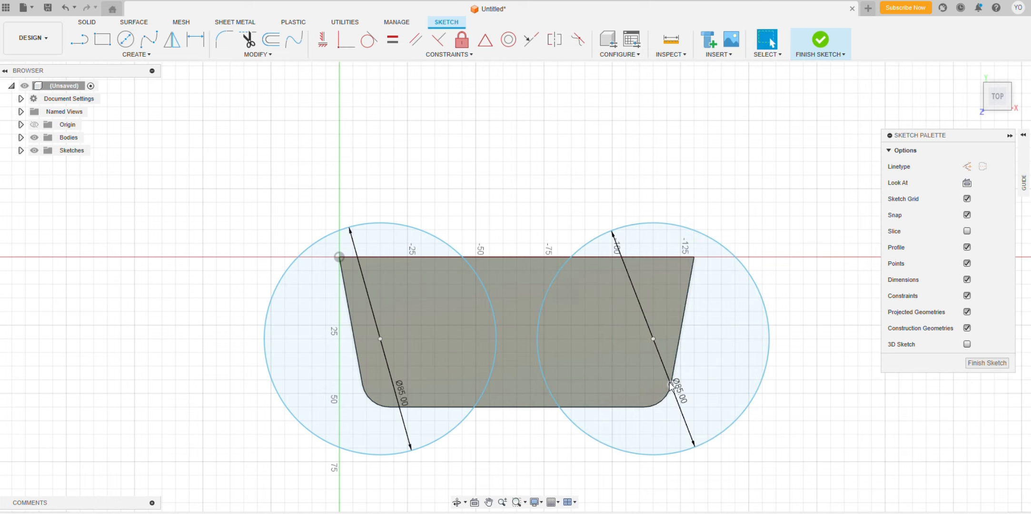
Finish the sketch and extrude all four profiles of both 85 mm circles upward from the plate's top face as new cylinders.
{"action": "left_click", "coordinate": [987, 363]}
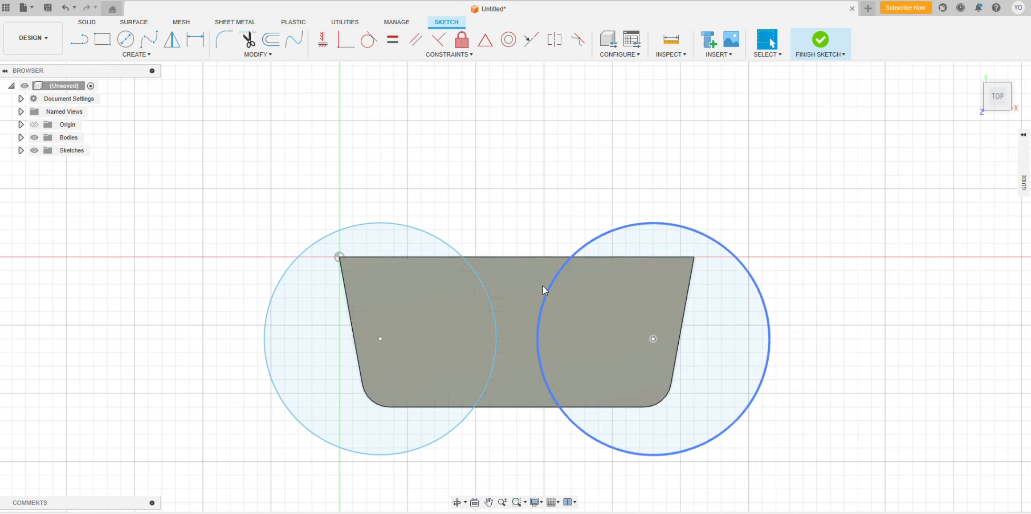
{"action": "left_click", "coordinate": [328, 330]}
{"action": "left_click", "coordinate": [419, 328], "text": "ctrl"}
{"action": "left_click", "coordinate": [625, 330], "text": "ctrl"}
{"action": "left_click", "coordinate": [714, 329], "text": "ctrl"}
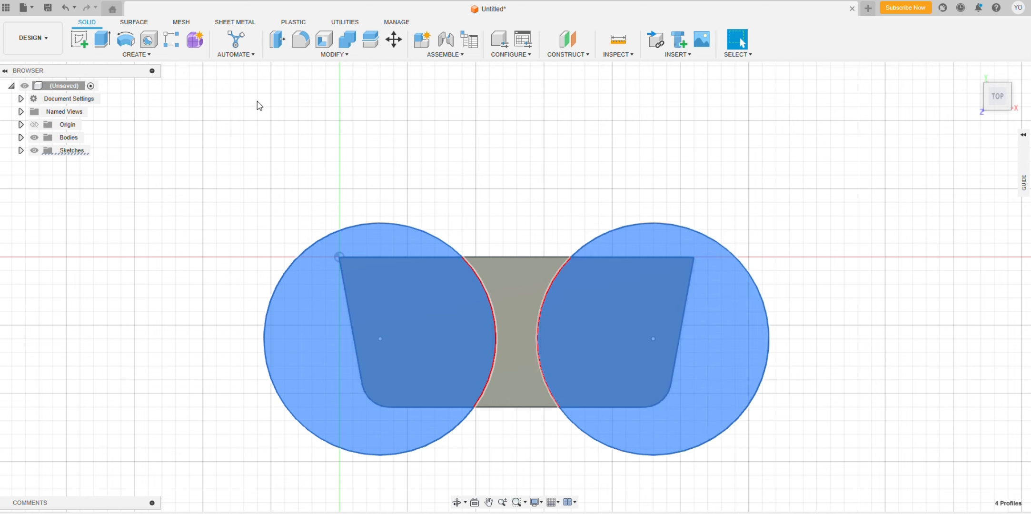
{"action": "left_click", "coordinate": [102, 40]}
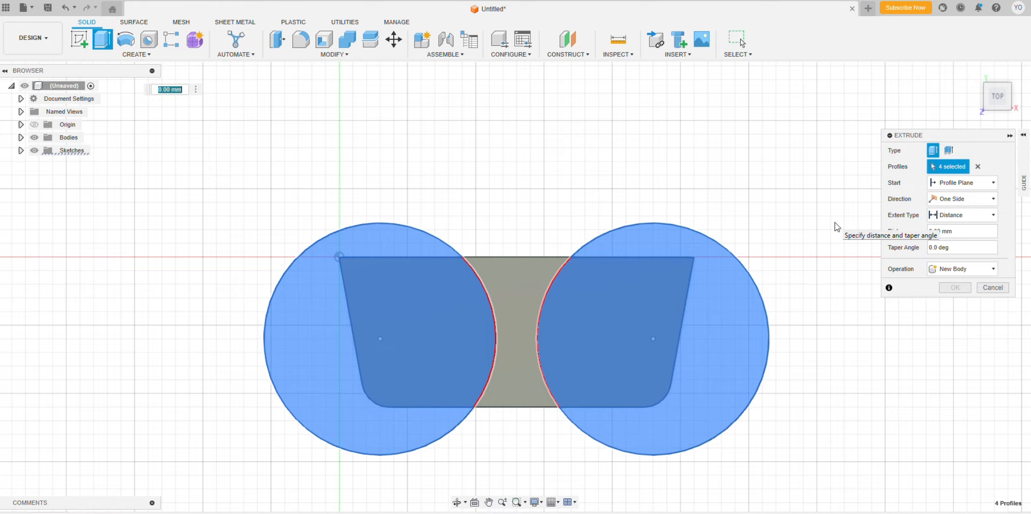
{"action": "key", "text": "Return"}
{"action": "middle_click_drag", "start_coordinate": [837, 233], "coordinate": [766, 192]}
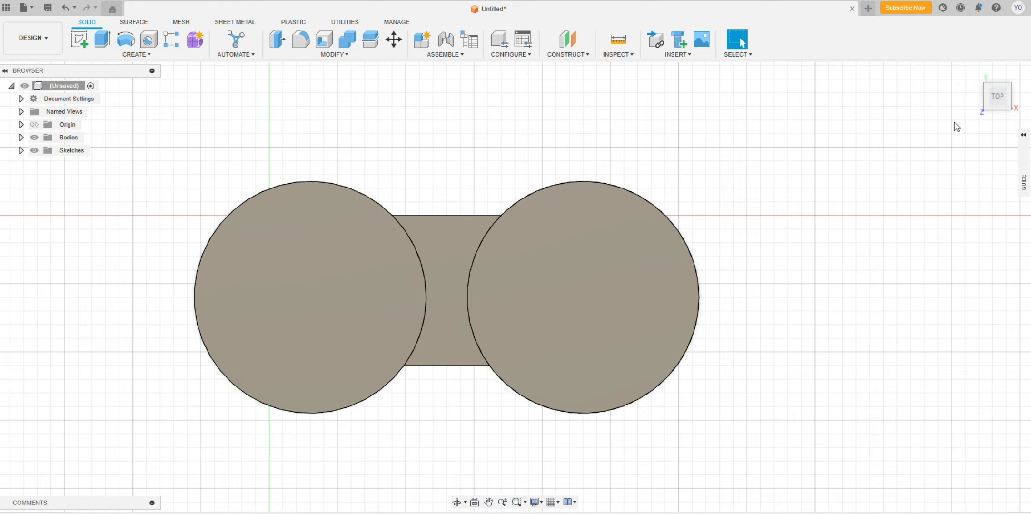
Try to place an 80 mm diameter hole at the centre of the top face of the cylinder nearest the origin.
{"action": "mouse_move", "coordinate": [997, 108]}
{"action": "left_mouse_down"}
{"action": "mouse_move", "coordinate": [998, 80]}
{"action": "mouse_move", "coordinate": [994, 98]}
{"action": "left_mouse_up"}
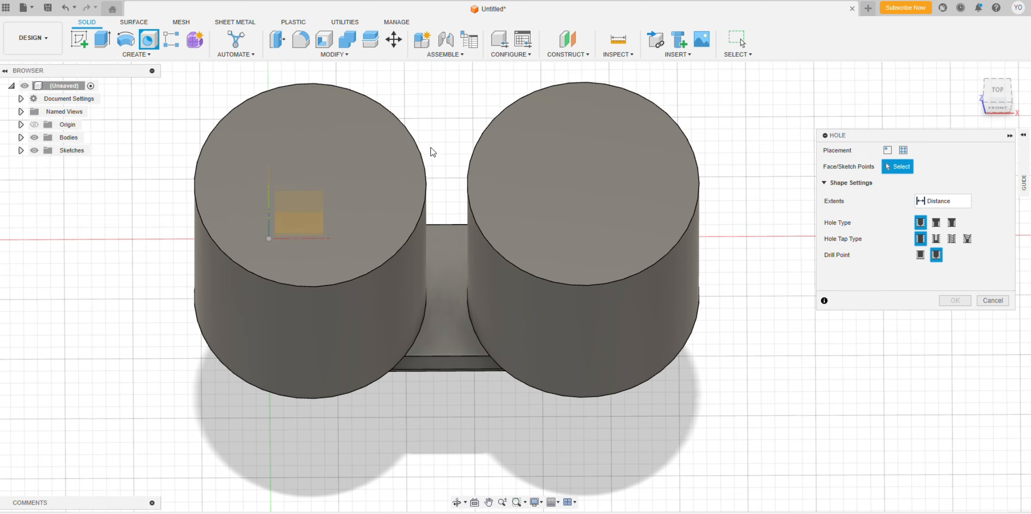
{"action": "middle_click_drag", "start_coordinate": [430, 151], "coordinate": [438, 253]}
{"action": "mouse_move", "coordinate": [741, 374]}
{"action": "middle_mouse_down"}
{"action": "mouse_move", "coordinate": [714, 306]}
{"action": "mouse_move", "coordinate": [714, 318]}
{"action": "middle_mouse_up"}
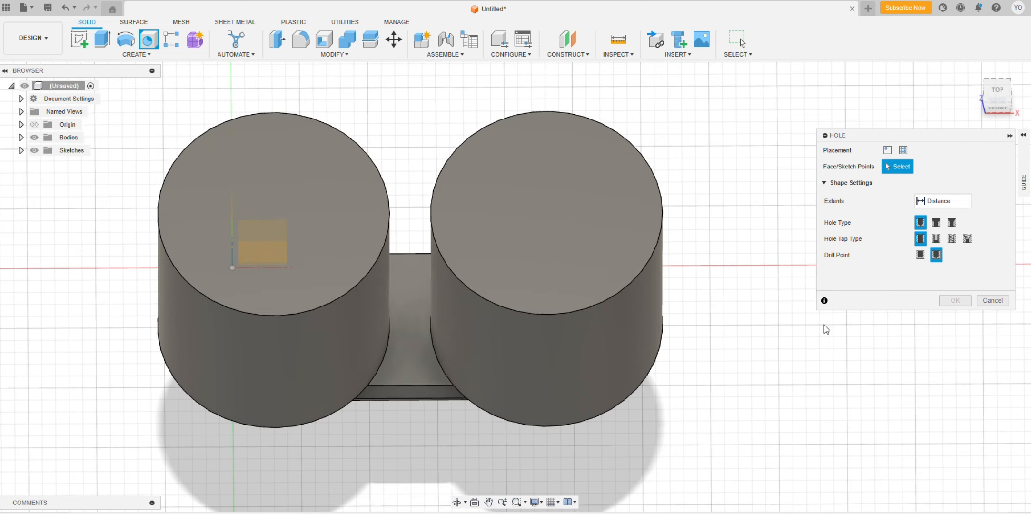
{"action": "left_click_drag", "start_coordinate": [998, 111], "coordinate": [998, 99]}
{"action": "left_click", "coordinate": [998, 85]}
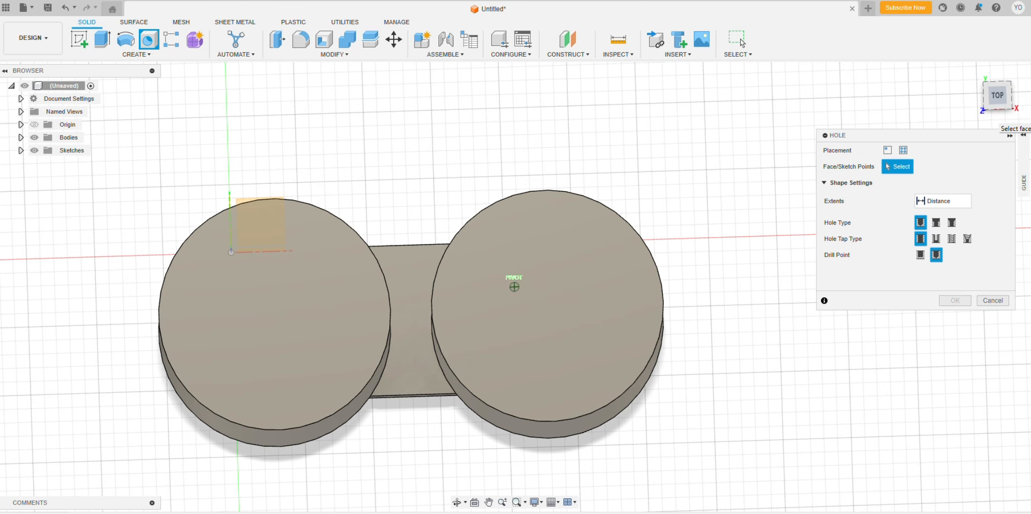
{"action": "left_click", "coordinate": [305, 325]}
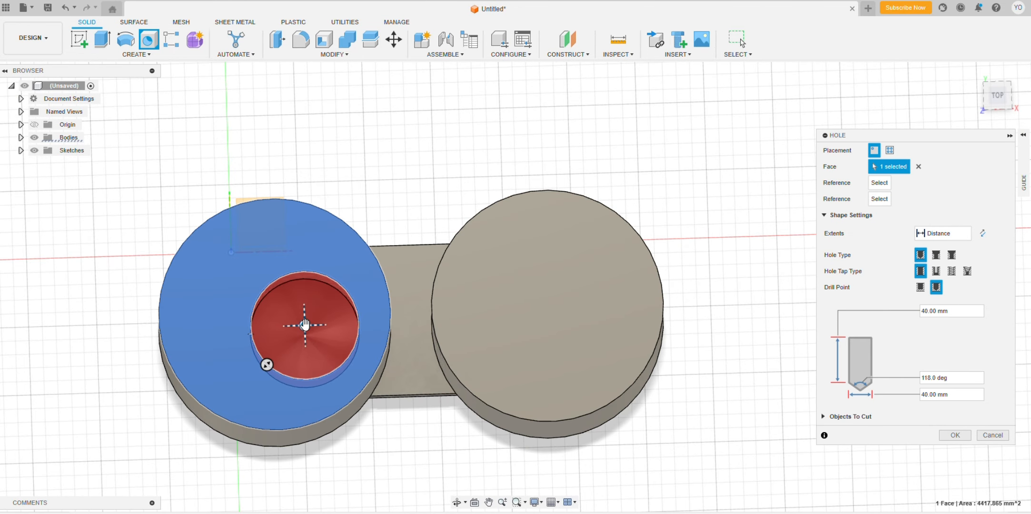
{"action": "left_click_drag", "start_coordinate": [306, 325], "coordinate": [274, 313]}
{"action": "middle_click_drag", "start_coordinate": [400, 192], "coordinate": [399, 224]}
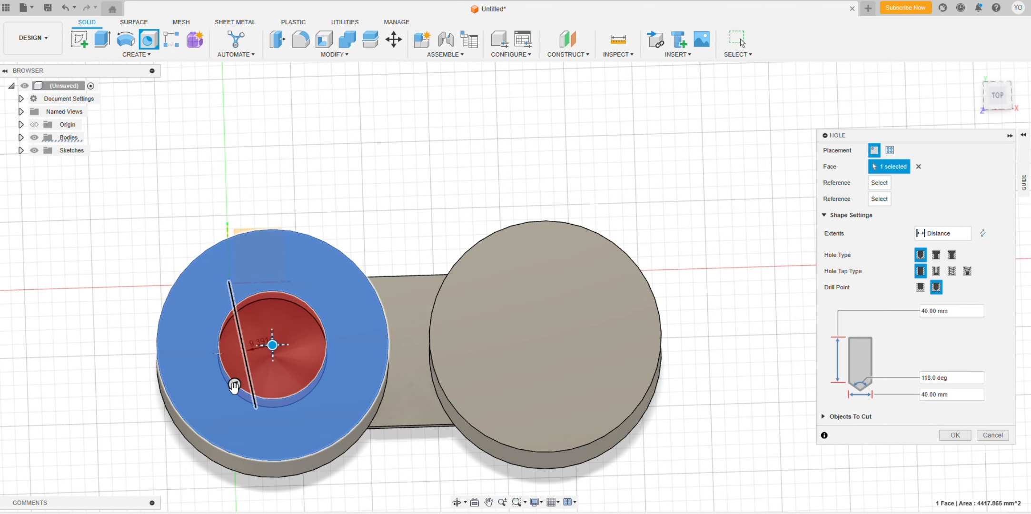
{"action": "left_click_drag", "start_coordinate": [234, 386], "coordinate": [216, 412]}
{"action": "type", "text": "80"}
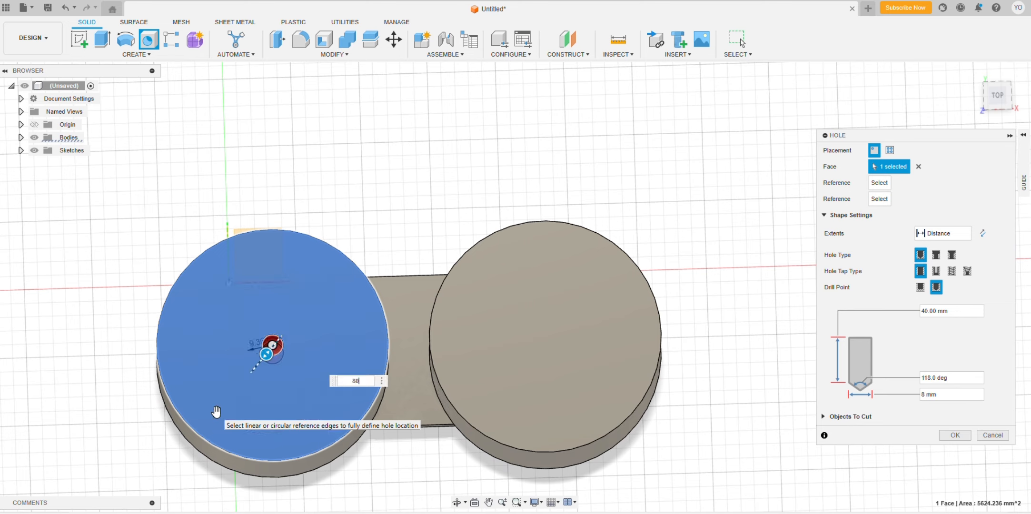
{"action": "key", "text": "Return"}
{"action": "key", "text": "Return"}
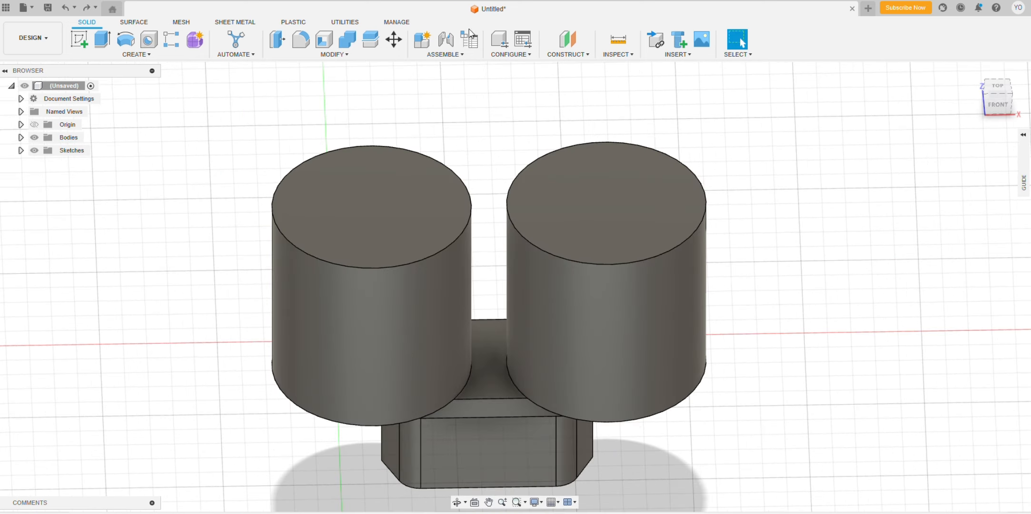
Cut a flat-bottomed hole 80 mm in diameter and 80 mm deep, centred in the top face of the cylinder nearest the origin.
{"action": "left_click", "coordinate": [149, 40]}
{"action": "left_click", "coordinate": [372, 213]}
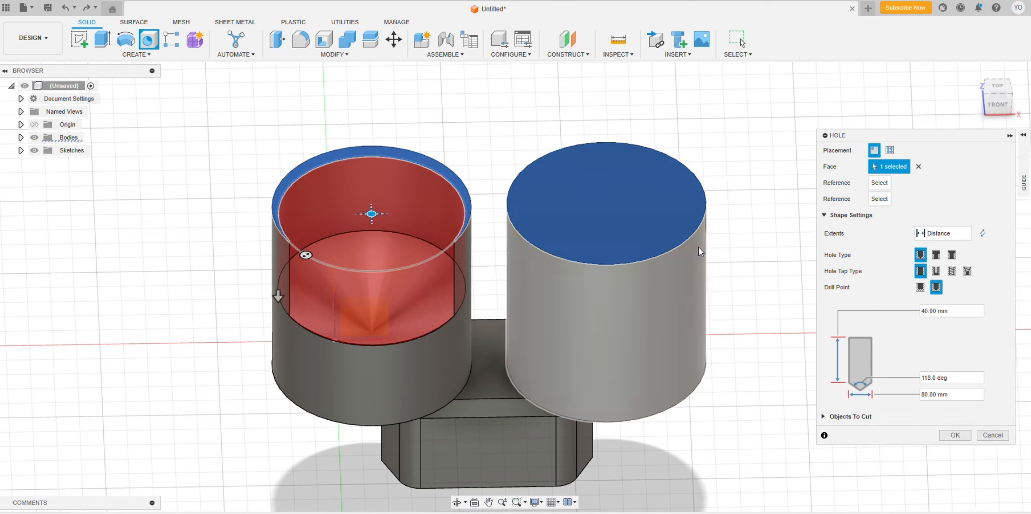
{"action": "left_click", "coordinate": [998, 104]}
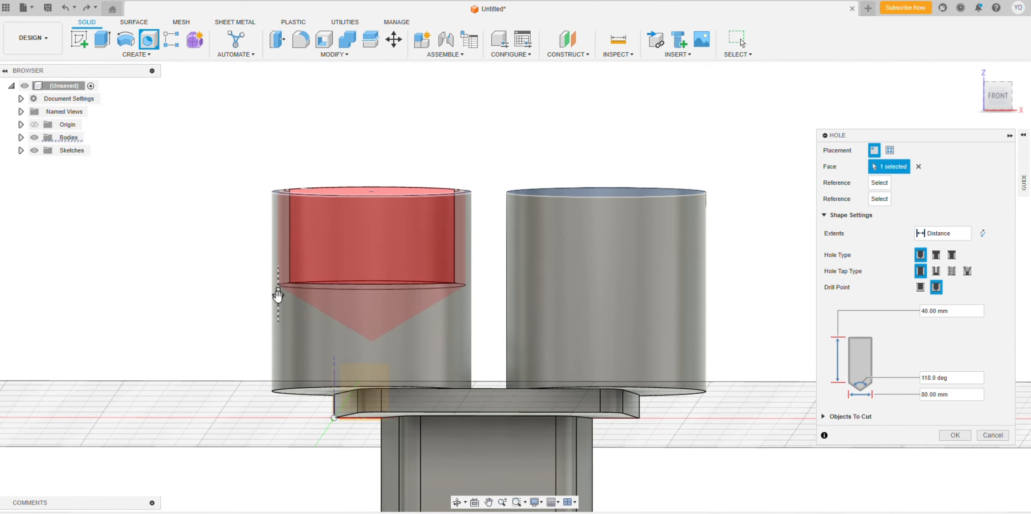
{"action": "left_click_drag", "start_coordinate": [278, 296], "coordinate": [286, 383]}
{"action": "left_click", "coordinate": [921, 287]}
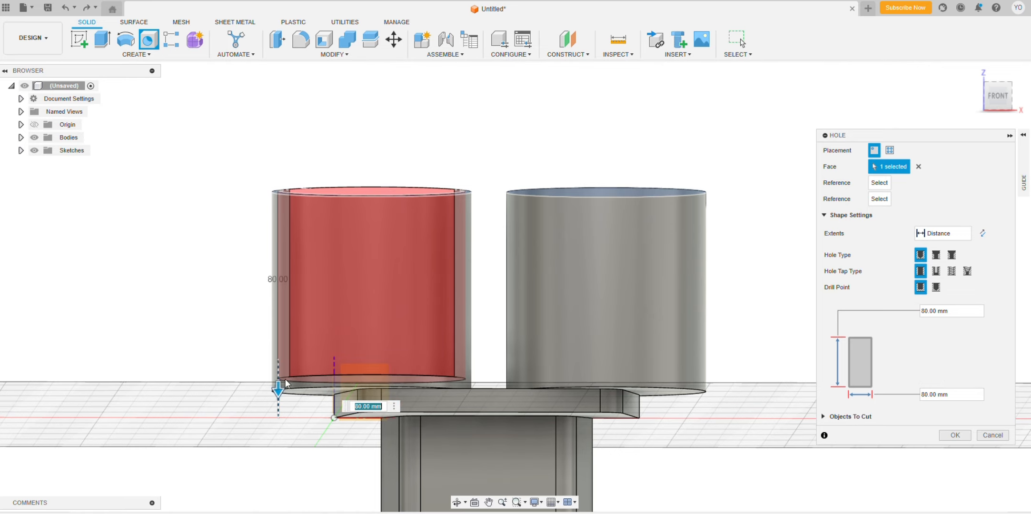
{"action": "middle_click_drag", "start_coordinate": [761, 288], "coordinate": [734, 311]}
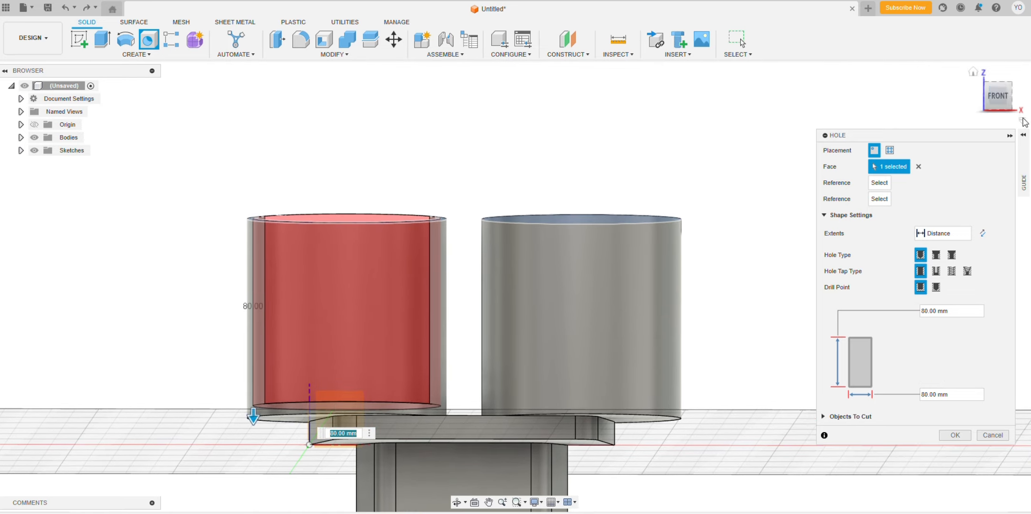
{"action": "middle_click_drag", "start_coordinate": [670, 209], "coordinate": [664, 235], "text": "shift"}
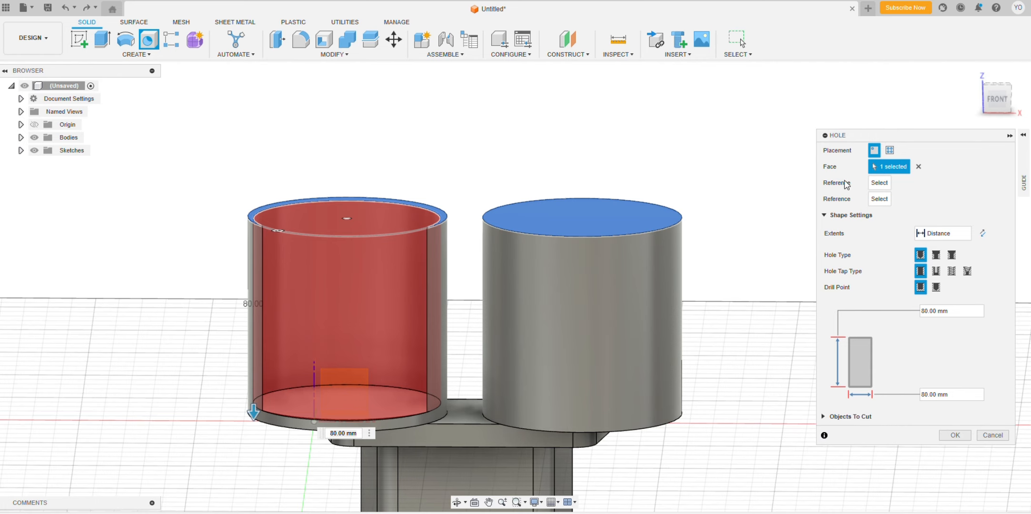
{"action": "middle_click_drag", "start_coordinate": [921, 124], "coordinate": [910, 145]}
{"action": "middle_click_drag", "start_coordinate": [980, 133], "coordinate": [974, 226], "text": "shift"}
{"action": "left_click_drag", "start_coordinate": [336, 263], "coordinate": [338, 253]}
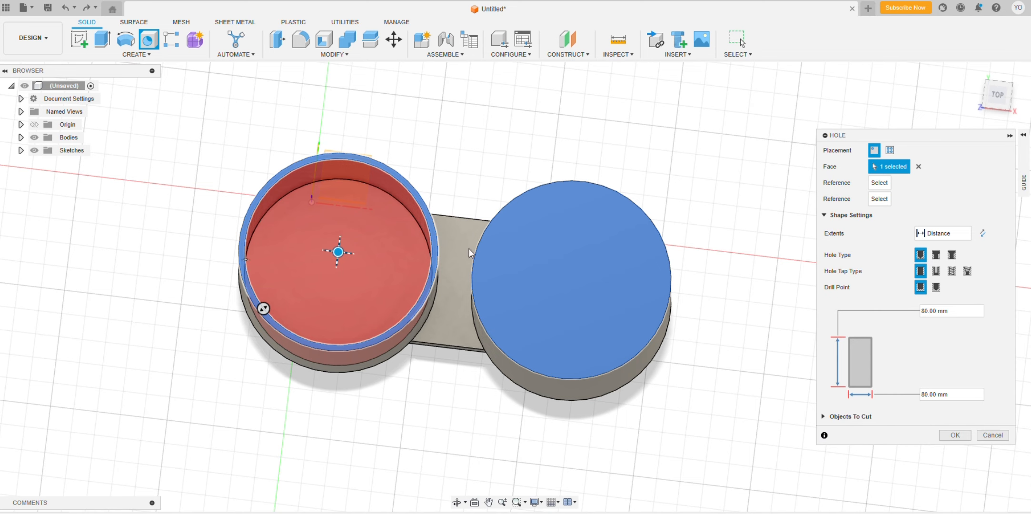
{"action": "left_click", "coordinate": [955, 435]}
Cut a matching flat-bottomed hole, 80 mm in diameter and 80 mm deep, centred in the second cylinder's top face.
{"action": "key", "text": "h"}
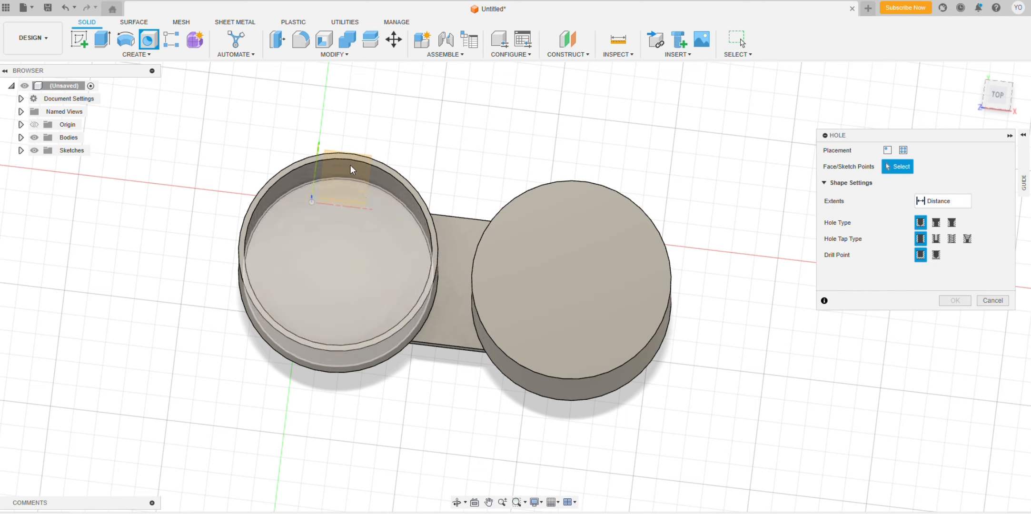
{"action": "left_click", "coordinate": [546, 266]}
{"action": "left_click_drag", "start_coordinate": [546, 269], "coordinate": [571, 279]}
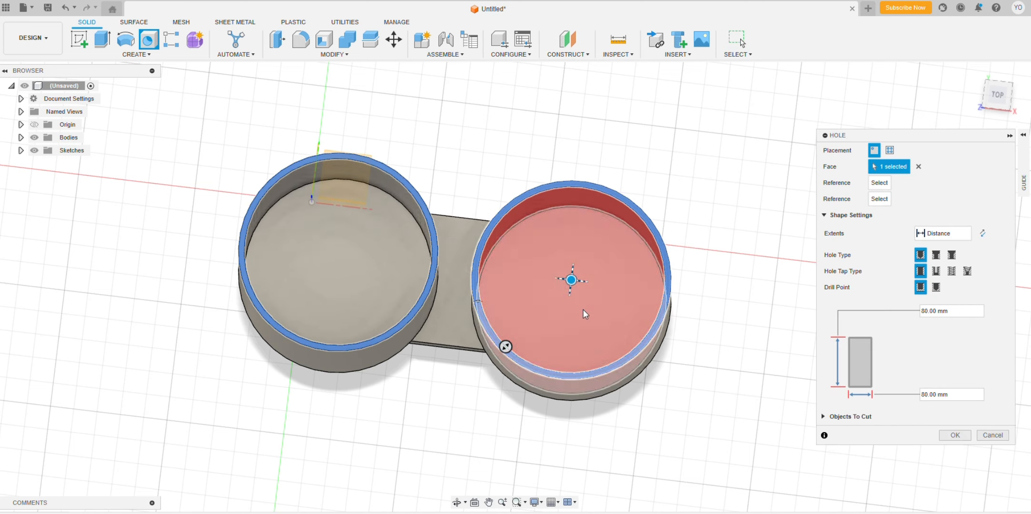
{"action": "left_click", "coordinate": [1002, 99]}
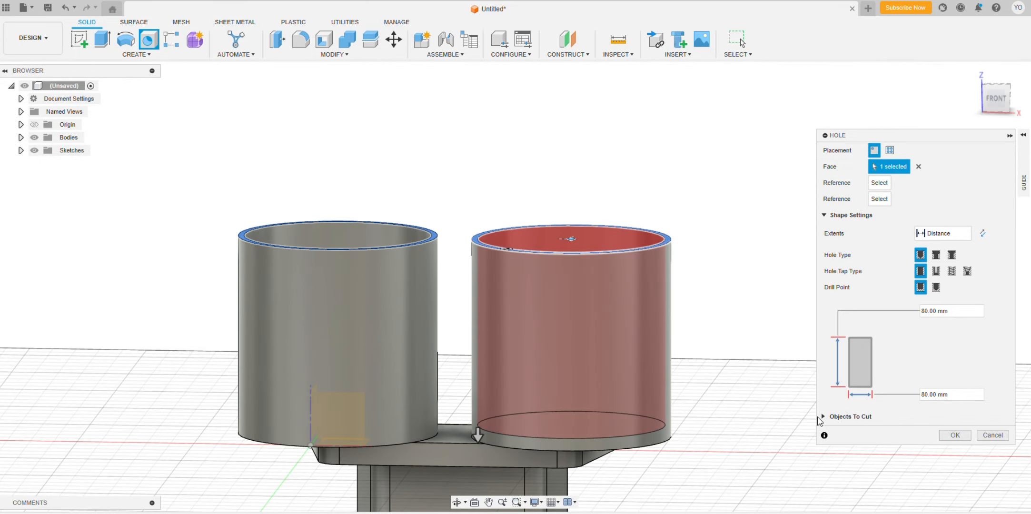
{"action": "left_click", "coordinate": [950, 436]}
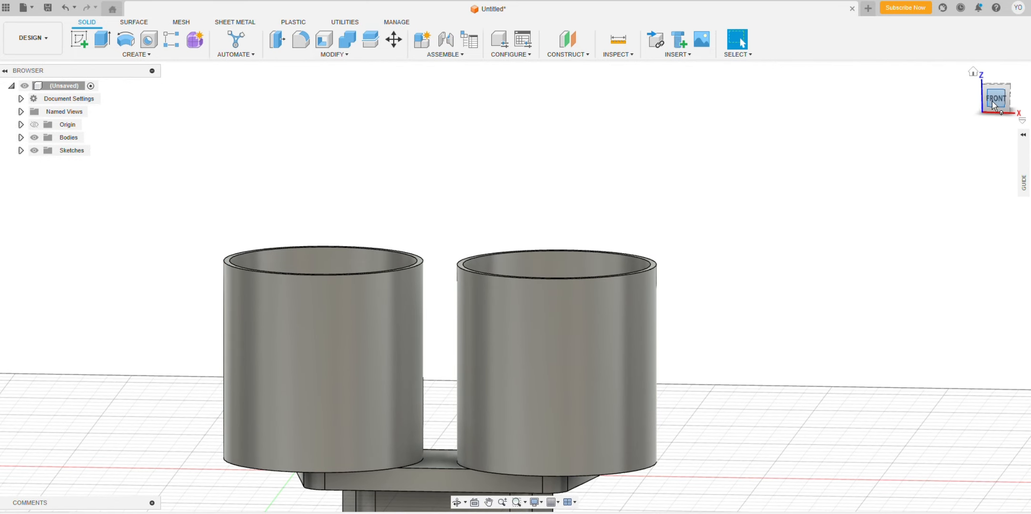
{"action": "left_click_drag", "start_coordinate": [992, 102], "coordinate": [990, 131]}
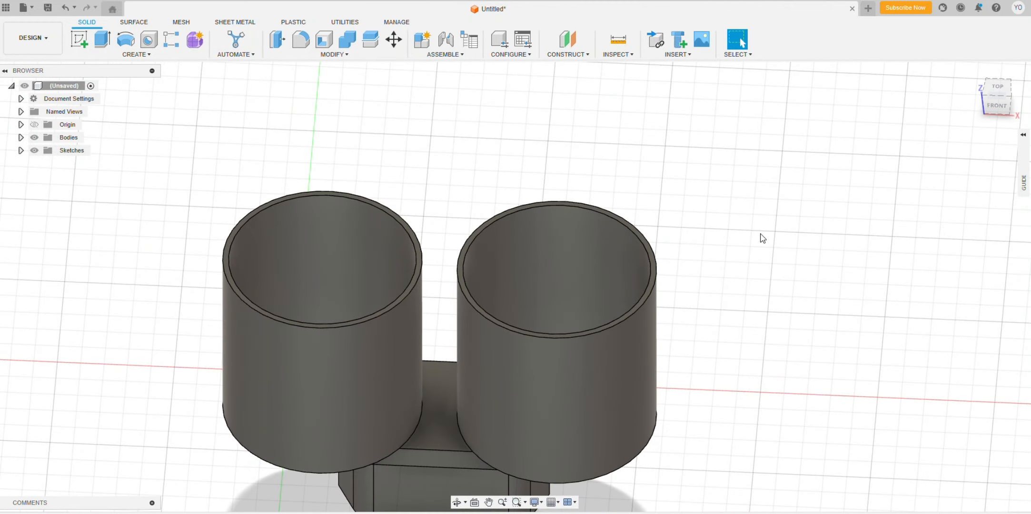
{"action": "scroll", "coordinate": [702, 386], "scroll_direction": "down", "scroll_amount": 4}
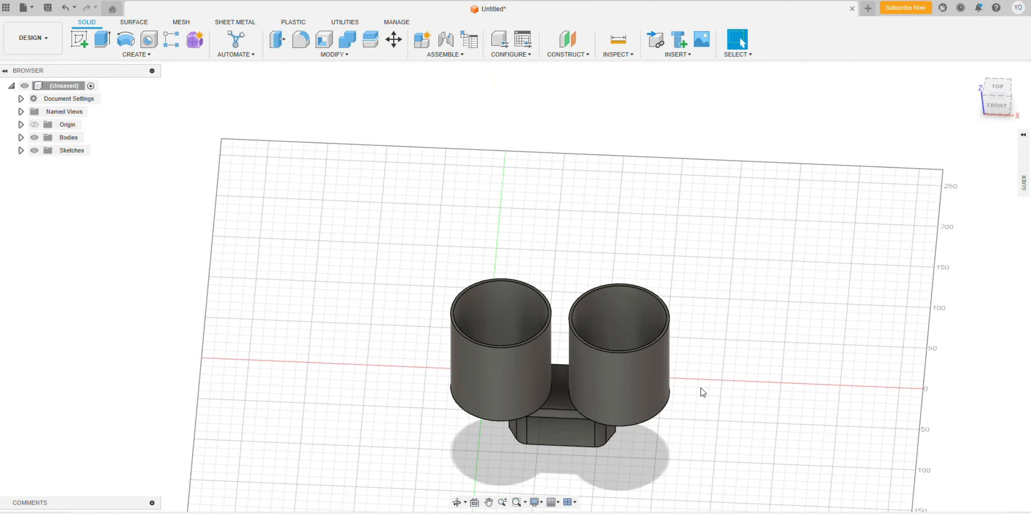
{"action": "scroll", "coordinate": [703, 391], "scroll_direction": "up", "scroll_amount": 6}
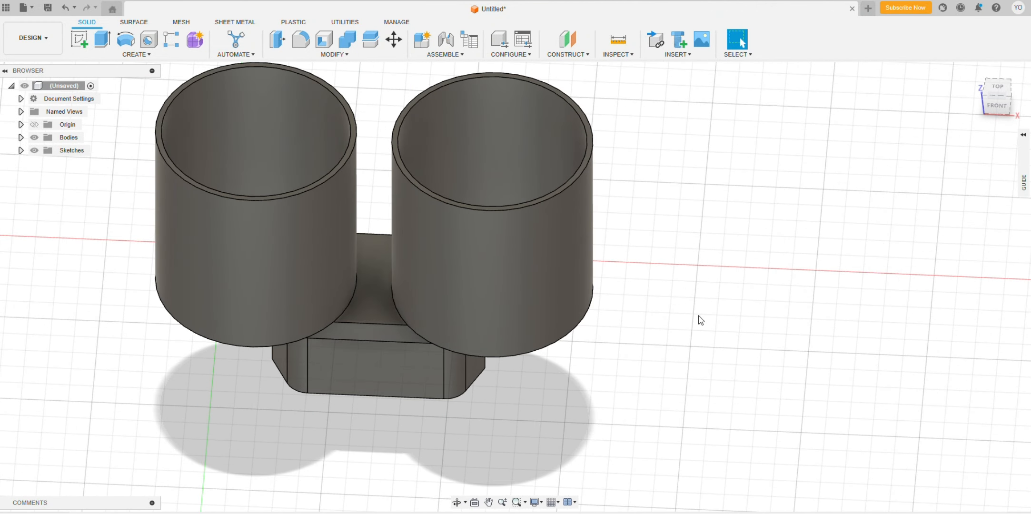
{"action": "mouse_move", "coordinate": [1003, 91]}
{"action": "left_mouse_down"}
{"action": "mouse_move", "coordinate": [1001, 48]}
{"action": "mouse_move", "coordinate": [998, 95]}
{"action": "left_mouse_up"}
{"action": "scroll", "coordinate": [645, 137], "scroll_direction": "up", "scroll_amount": 2}
{"action": "scroll", "coordinate": [645, 137], "scroll_direction": "down", "scroll_amount": 4}
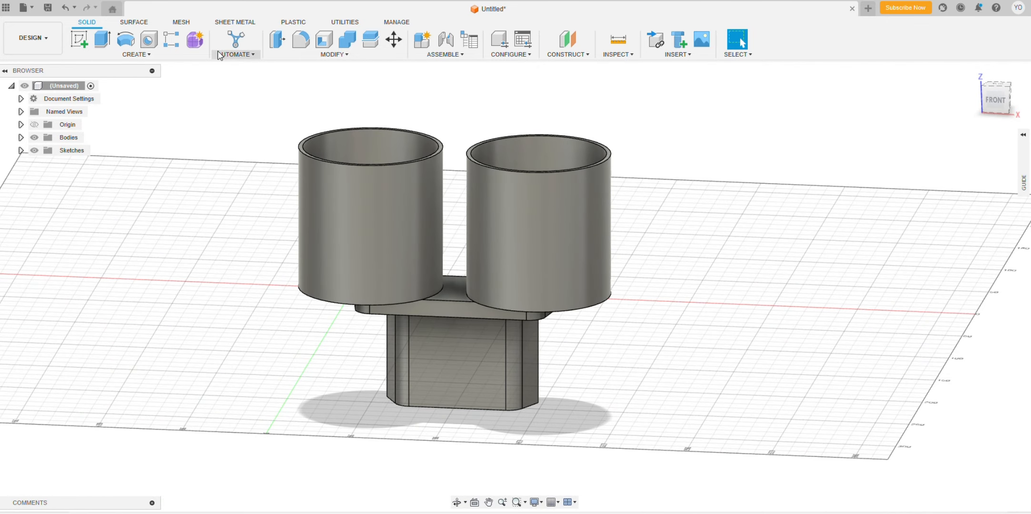
Export the design as an STL file named Cup holder to the Creality 3d prints folder.
{"action": "left_click", "coordinate": [34, 10]}
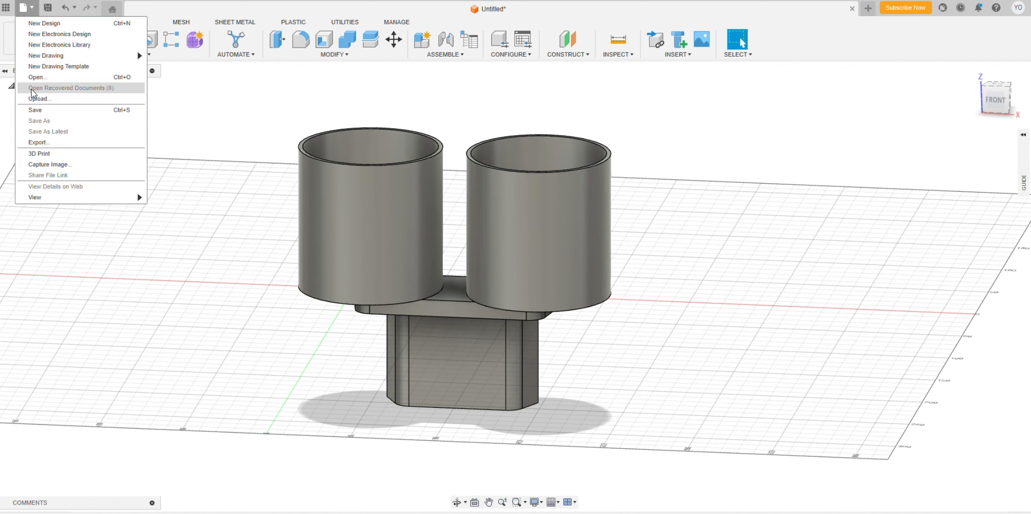
{"action": "left_click", "coordinate": [54, 146]}
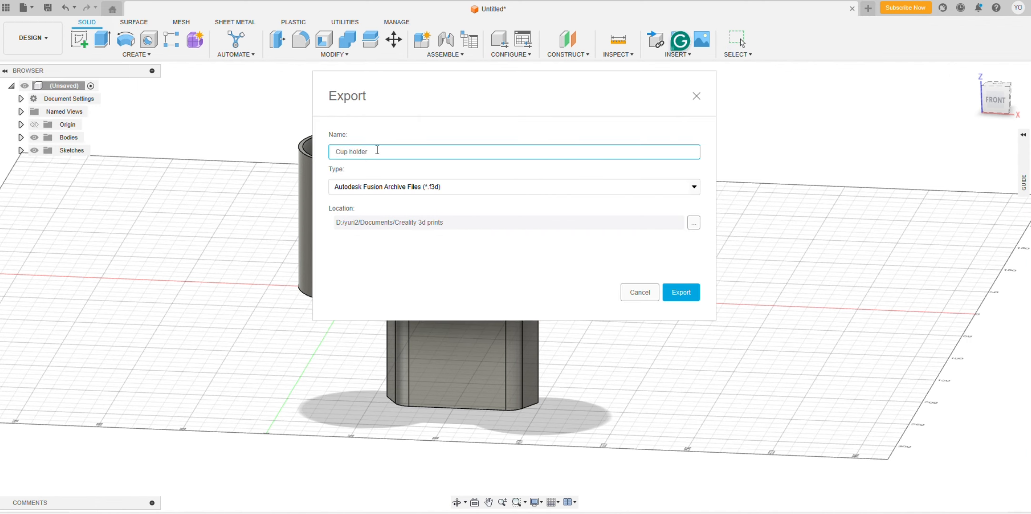
{"action": "left_click", "coordinate": [501, 187]}
{"action": "scroll", "coordinate": [385, 242], "scroll_direction": "down", "scroll_amount": 2}
{"action": "left_click", "coordinate": [361, 275]}
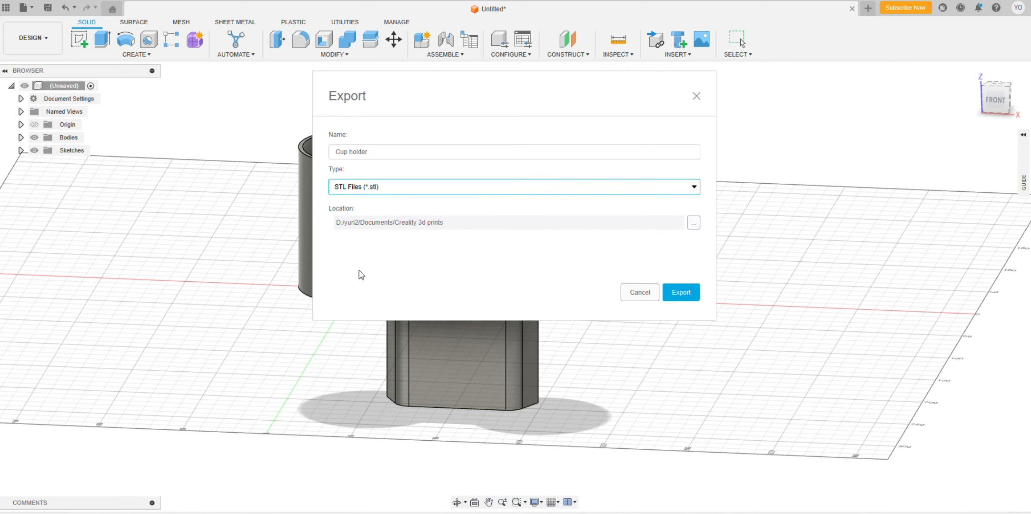
{"action": "left_click", "coordinate": [681, 292]}
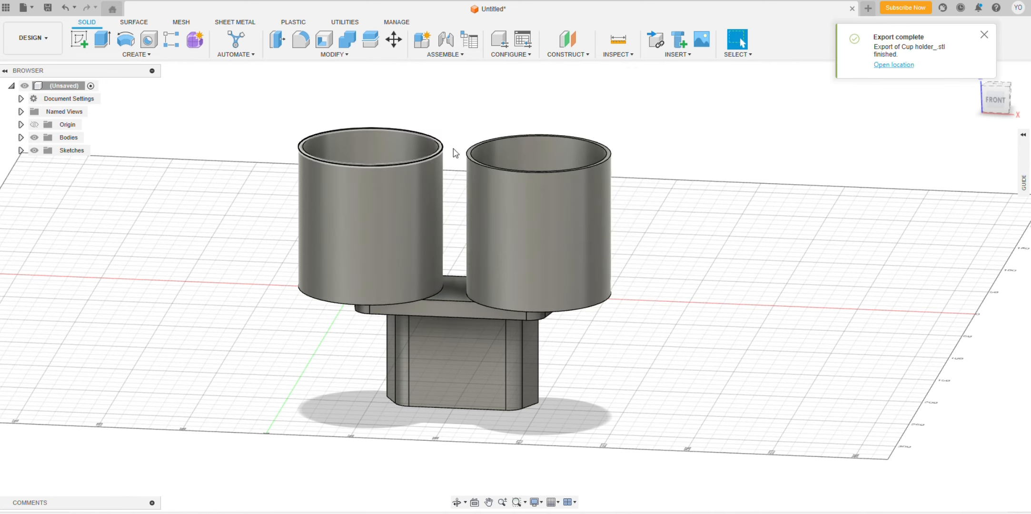